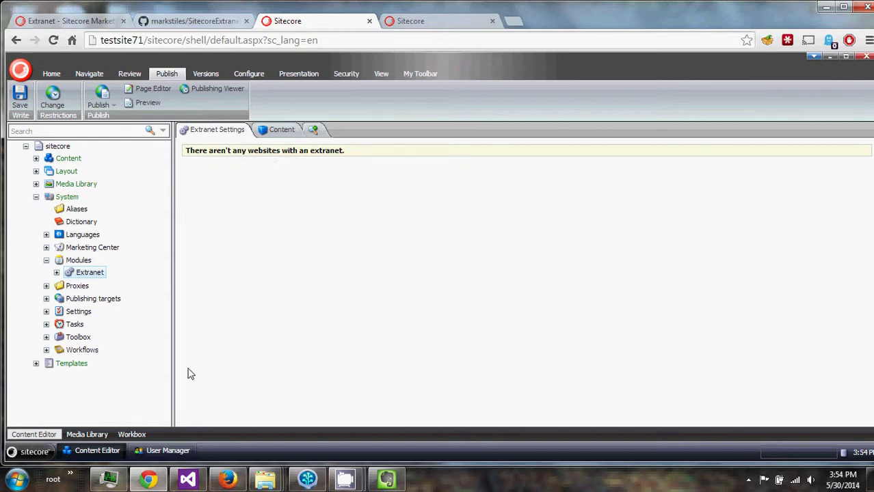
Open the Sitecore start menu listing applications and tools.
{"action": "left_click", "coordinate": [31, 452]}
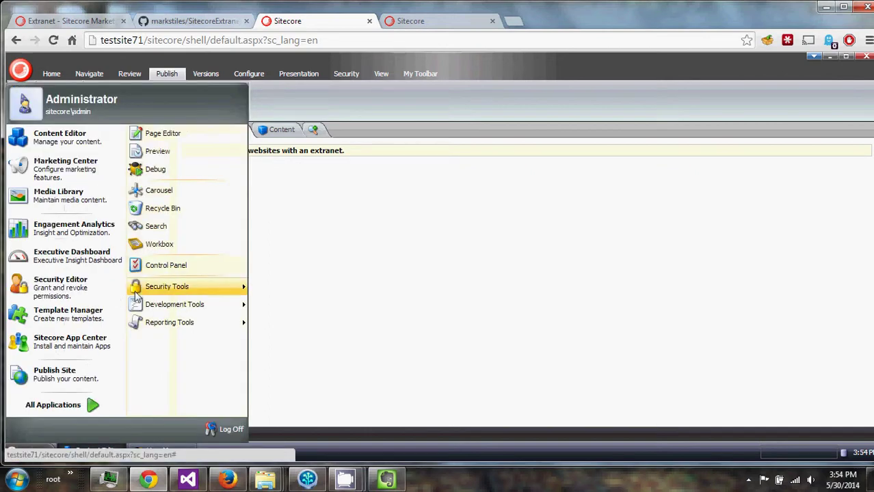
Launch the Extranet Setup Wizard from Security Tools > Extranet and bring it fully into view.
{"action": "mouse_move", "coordinate": [136, 294]}
{"action": "mouse_move", "coordinate": [166, 376]}
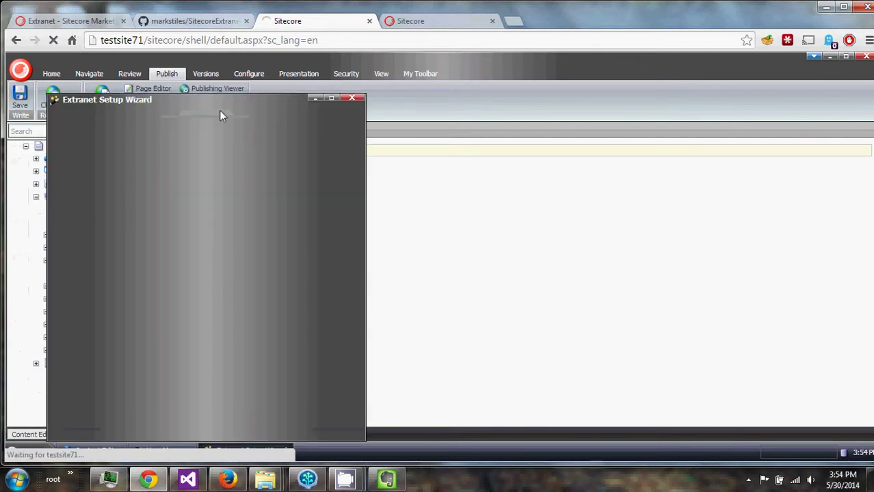
{"action": "left_click_drag", "start_coordinate": [207, 110], "coordinate": [321, 83]}
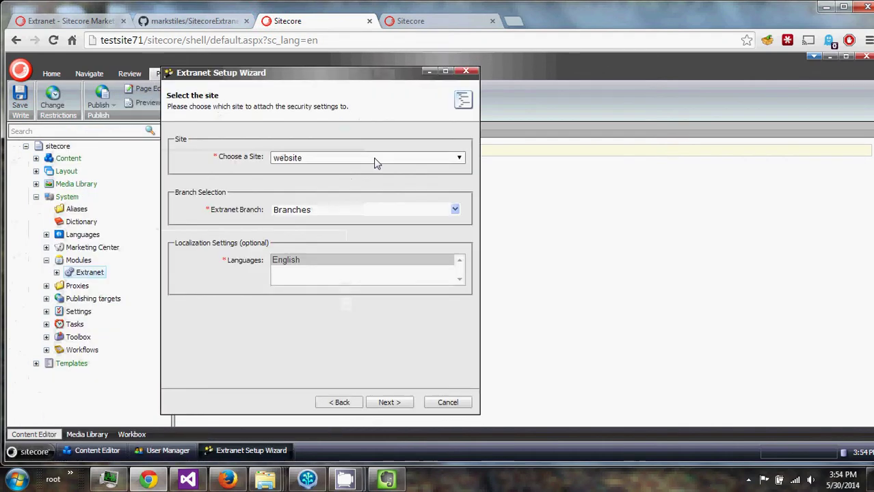
Keep site 'website', choose the Branches/example extranet branch, and continue to page selection.
{"action": "left_click", "coordinate": [374, 162]}
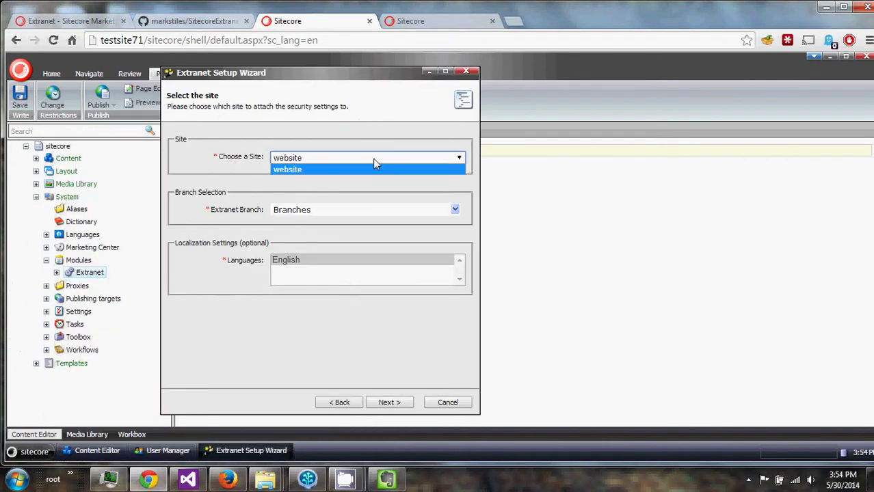
{"action": "left_click", "coordinate": [319, 179]}
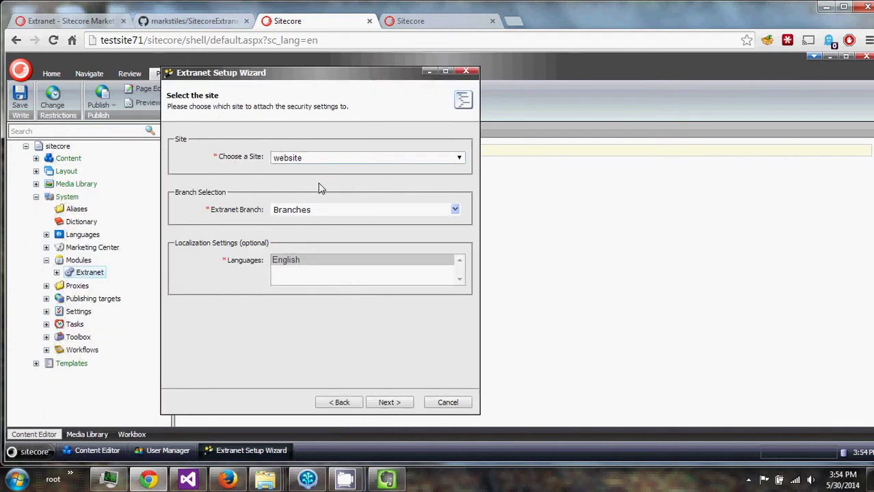
{"action": "left_click", "coordinate": [455, 212]}
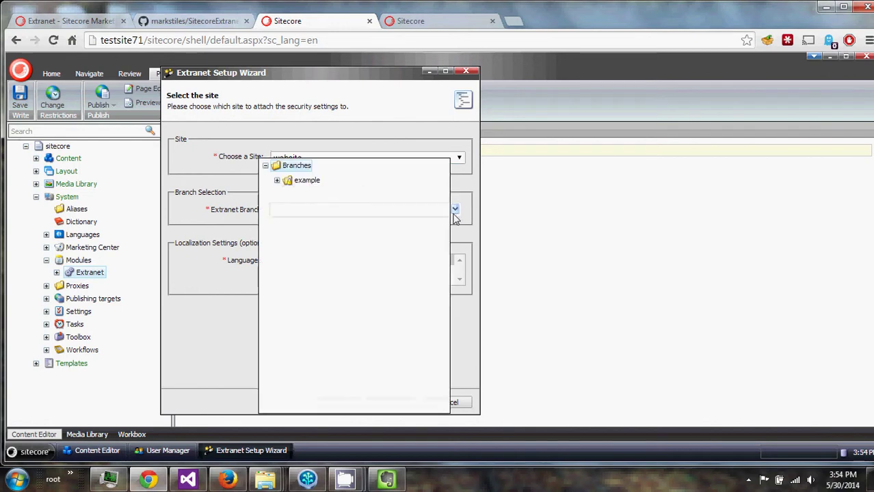
{"action": "left_click", "coordinate": [277, 181]}
{"action": "left_click", "coordinate": [288, 195]}
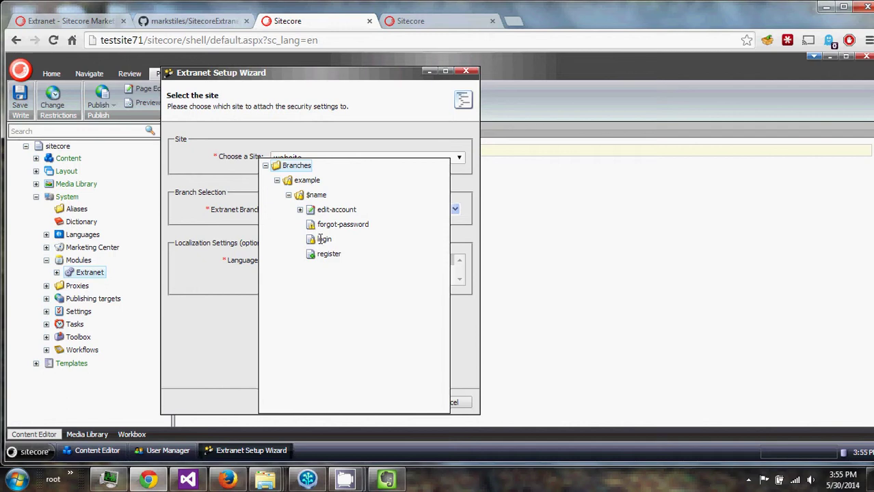
{"action": "left_click", "coordinate": [288, 183]}
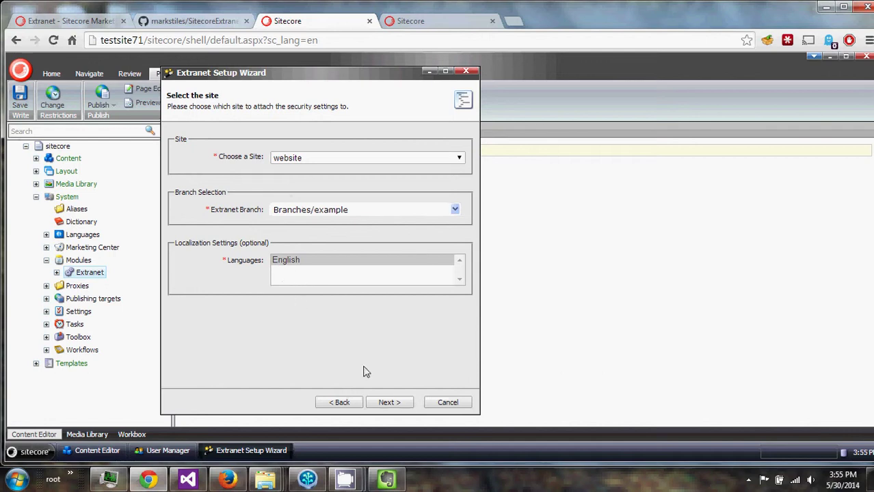
{"action": "left_click", "coordinate": [386, 404]}
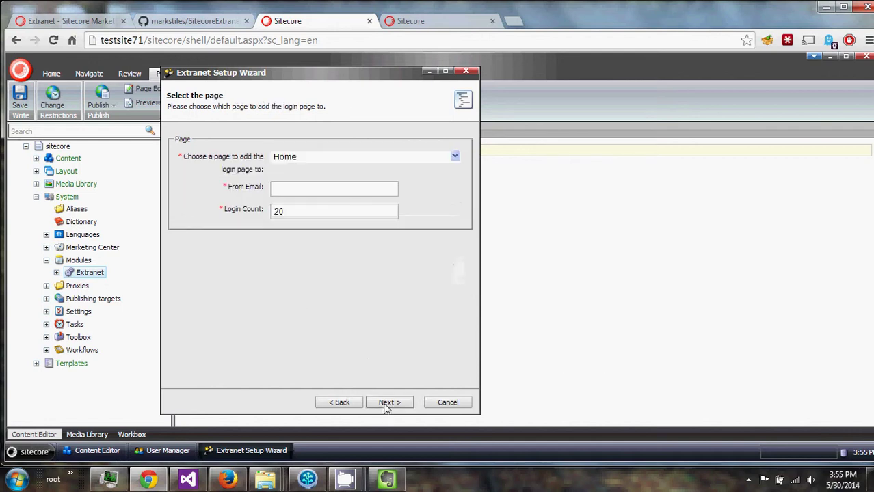
Place the login page under Home/a, enter a sender e-mail, keep login count 20, and build.
{"action": "left_click", "coordinate": [455, 157]}
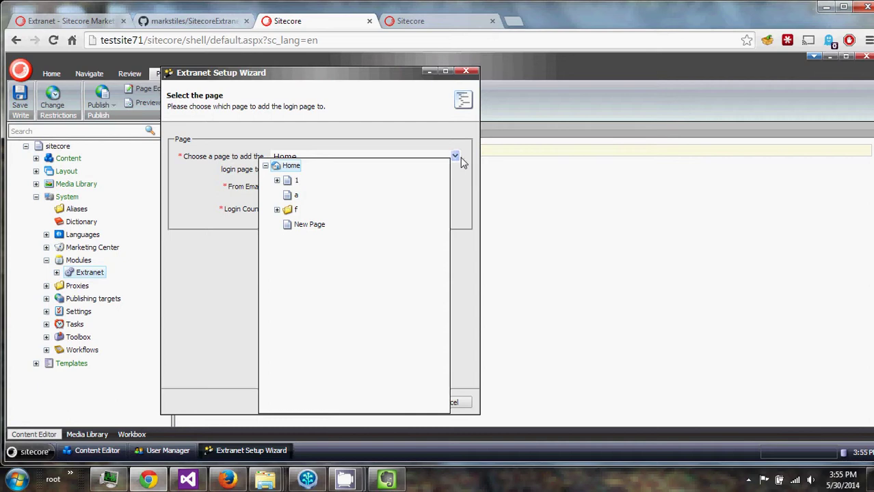
{"action": "left_click", "coordinate": [290, 198]}
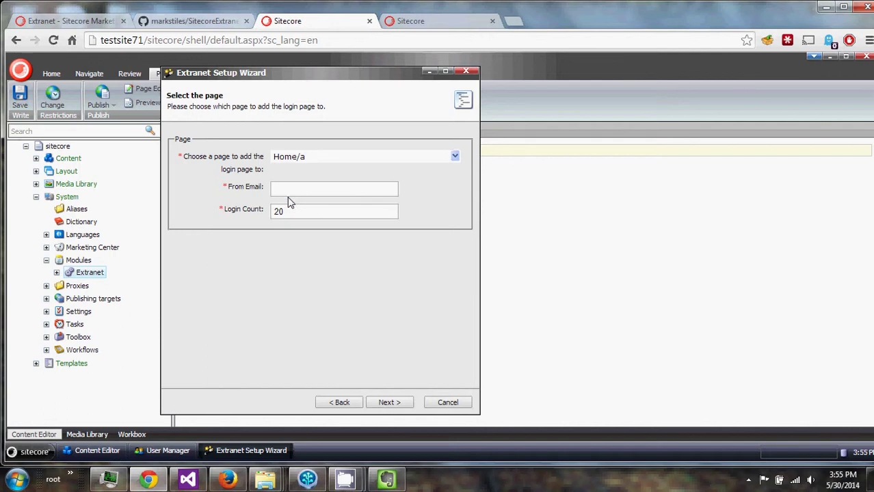
{"action": "left_click", "coordinate": [313, 189]}
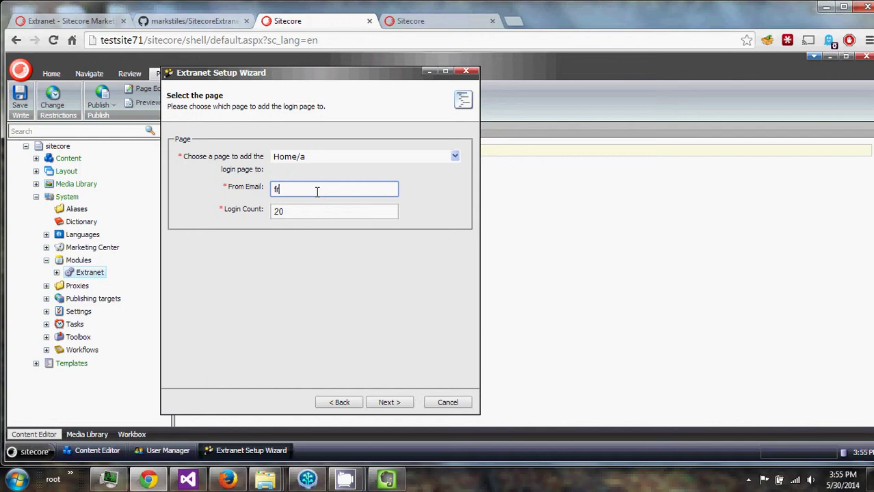
{"action": "type", "text": "om@domain.com"}
{"action": "key", "text": "Tab"}
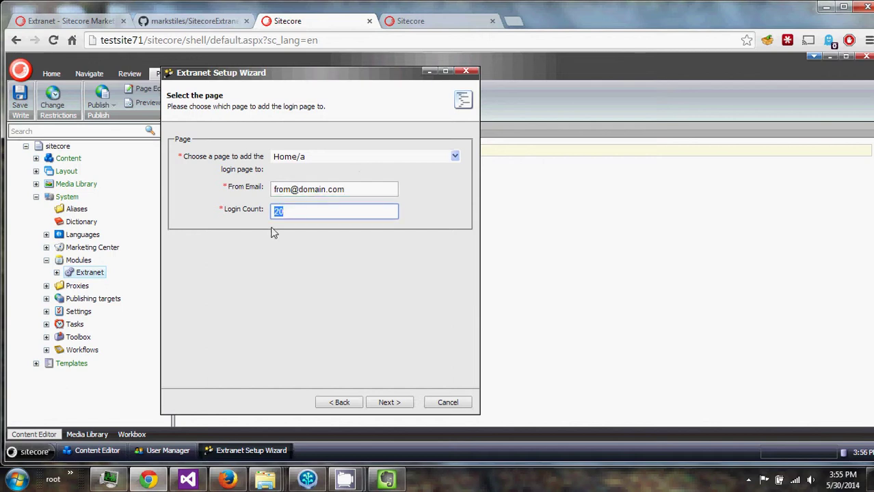
{"action": "left_click", "coordinate": [273, 233]}
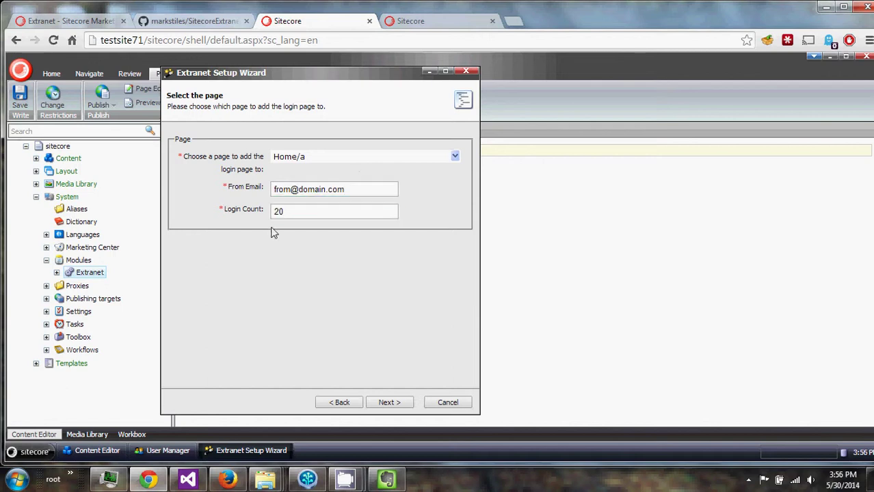
{"action": "left_click", "coordinate": [387, 403]}
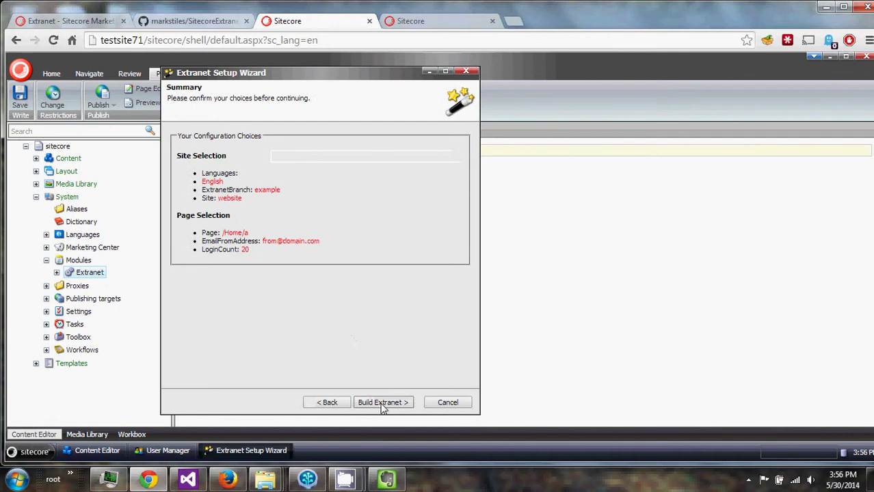
{"action": "left_click", "coordinate": [383, 403]}
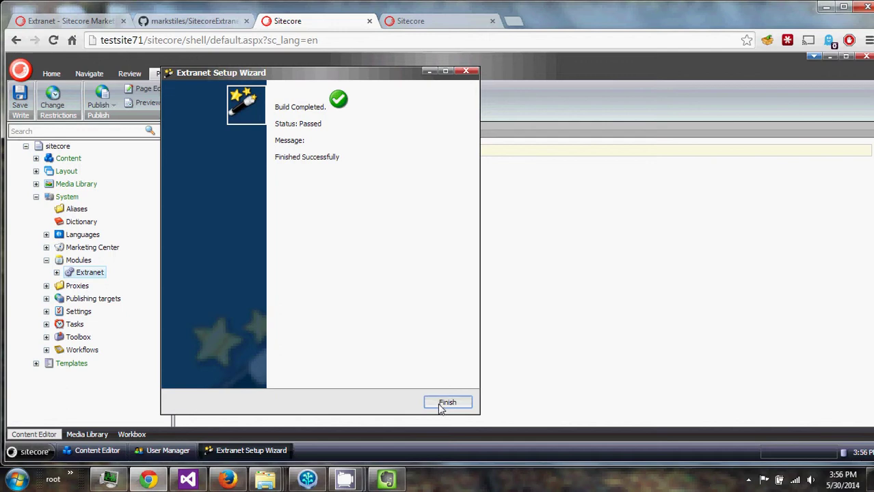
Close the wizard, reload Extranet settings to list website, and expand Content > Home.
{"action": "left_click", "coordinate": [446, 404]}
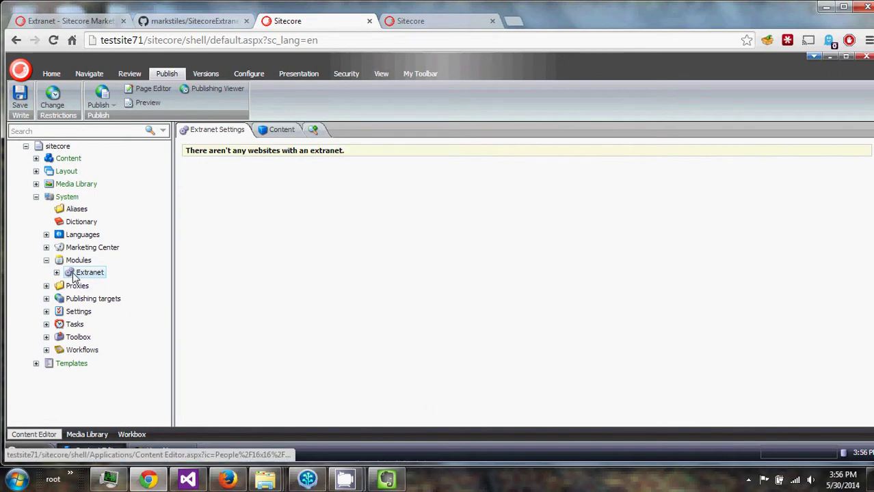
{"action": "left_click", "coordinate": [87, 273]}
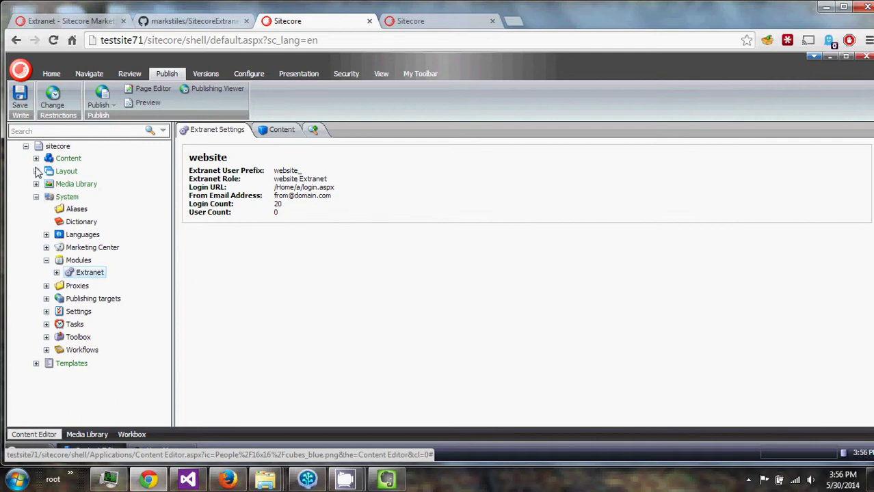
{"action": "left_click", "coordinate": [36, 159]}
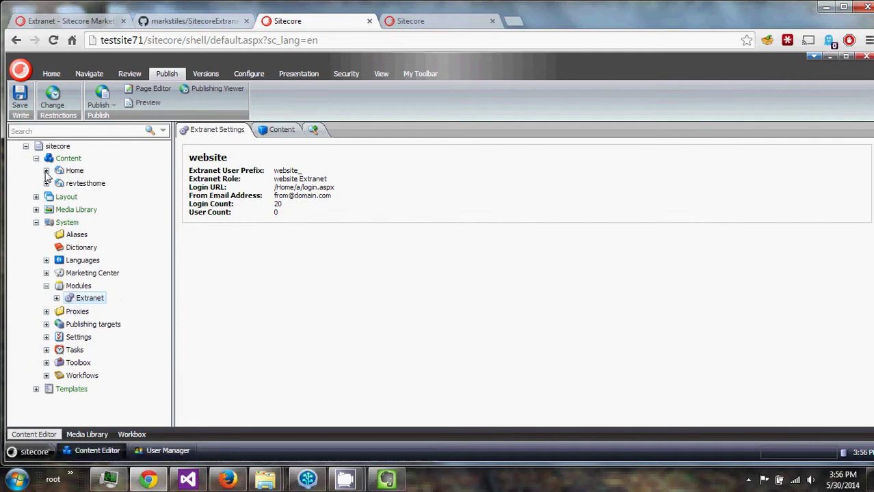
{"action": "left_click", "coordinate": [46, 171]}
Browse the new extranet folder, then expand item 'a' to reveal the login page.
{"action": "left_click", "coordinate": [56, 208]}
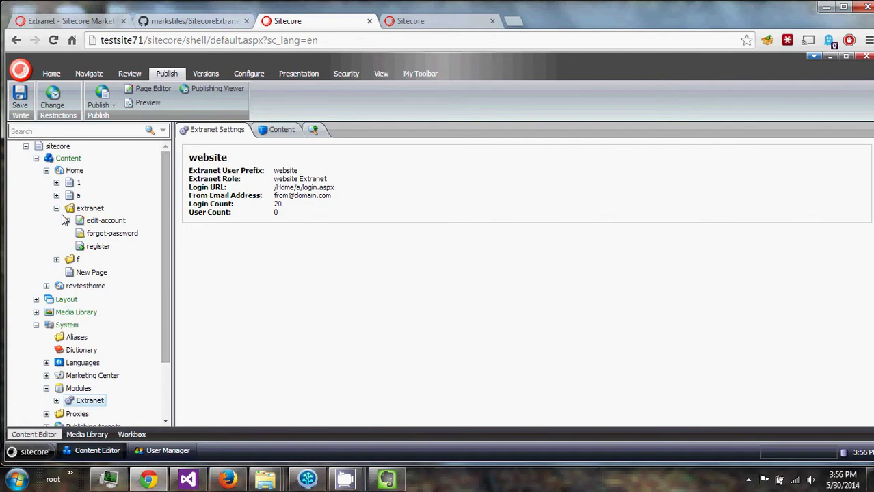
{"action": "left_click", "coordinate": [67, 221]}
{"action": "left_click", "coordinate": [67, 221]}
{"action": "left_click", "coordinate": [56, 208]}
{"action": "left_click", "coordinate": [56, 196]}
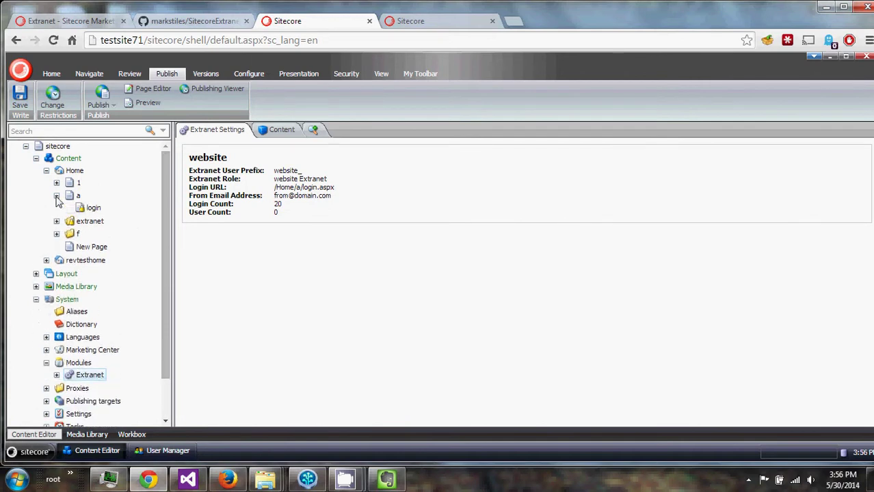
Insert a Page-template item named 'page1' under the login item.
{"action": "right_click", "coordinate": [88, 209]}
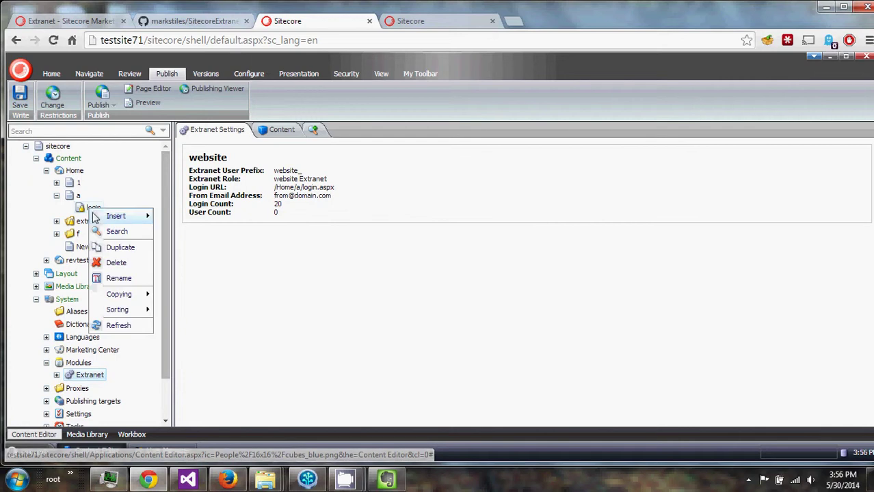
{"action": "mouse_move", "coordinate": [103, 218]}
{"action": "left_click", "coordinate": [199, 217]}
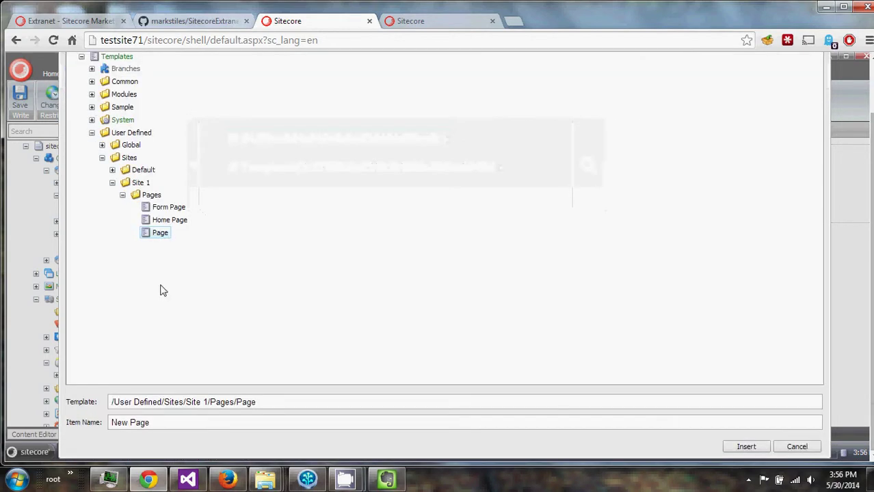
{"action": "left_click", "coordinate": [128, 424]}
{"action": "key", "text": "ctrl+a"}
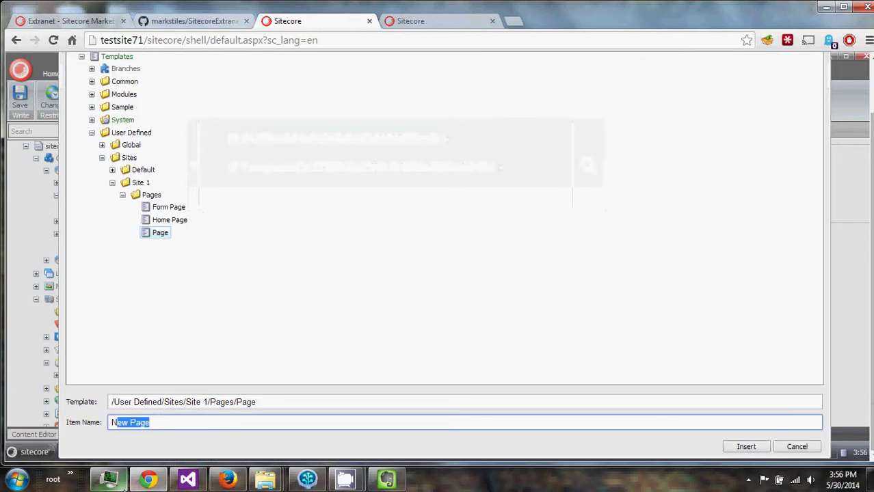
{"action": "key", "text": "BackSpace"}
{"action": "type", "text": "pages"}
{"action": "key", "text": "BackSpace"}
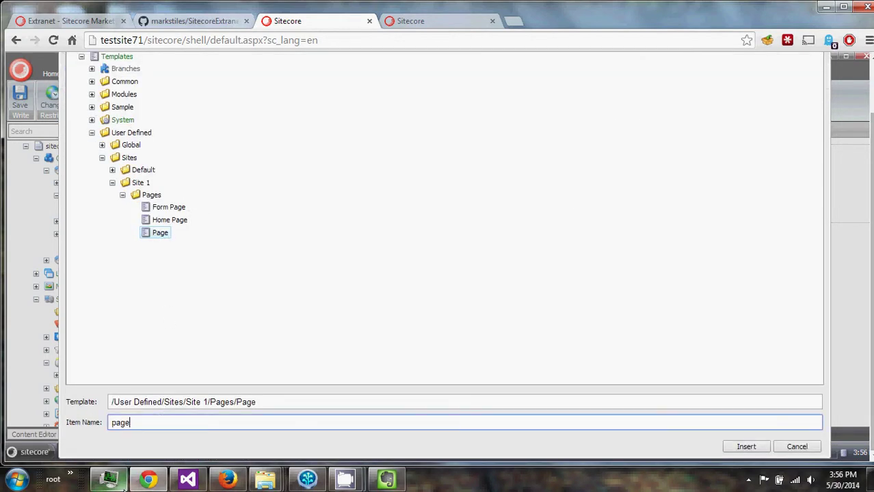
{"action": "type", "text": "1"}
{"action": "key", "text": "Return"}
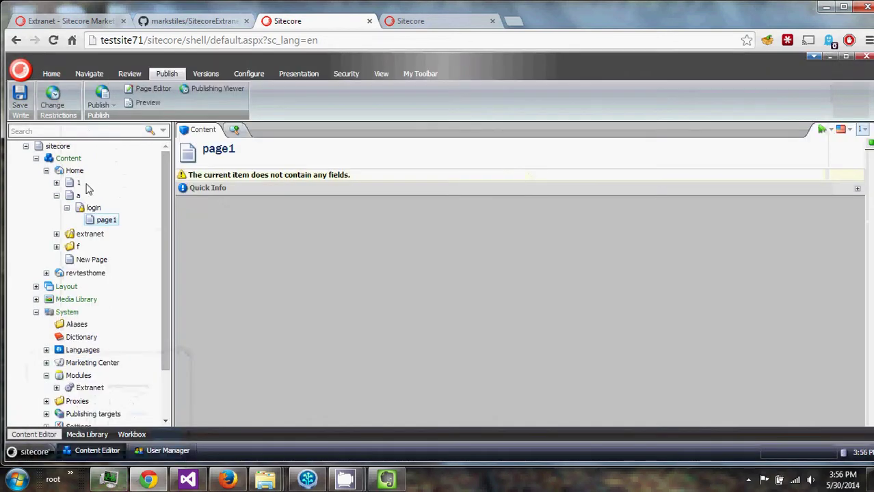
Publish the site from the Home item, then bring up User Manager.
{"action": "left_click", "coordinate": [66, 173]}
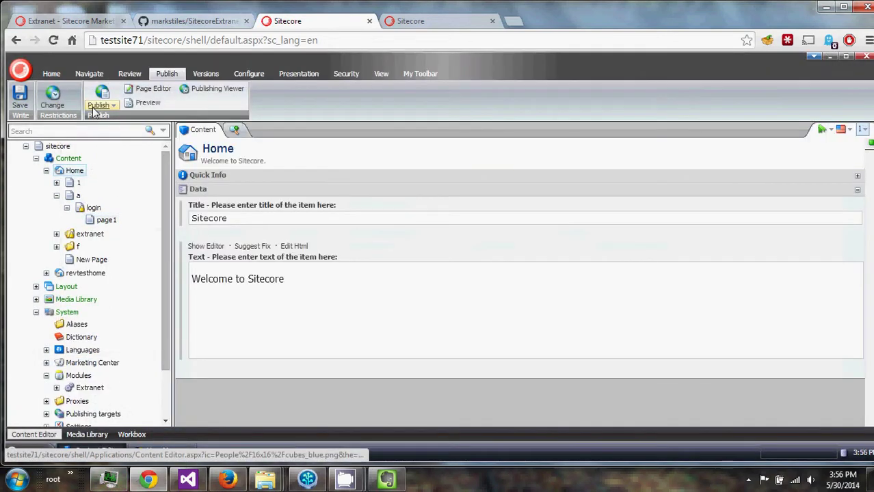
{"action": "left_click", "coordinate": [99, 105]}
{"action": "left_click", "coordinate": [110, 134]}
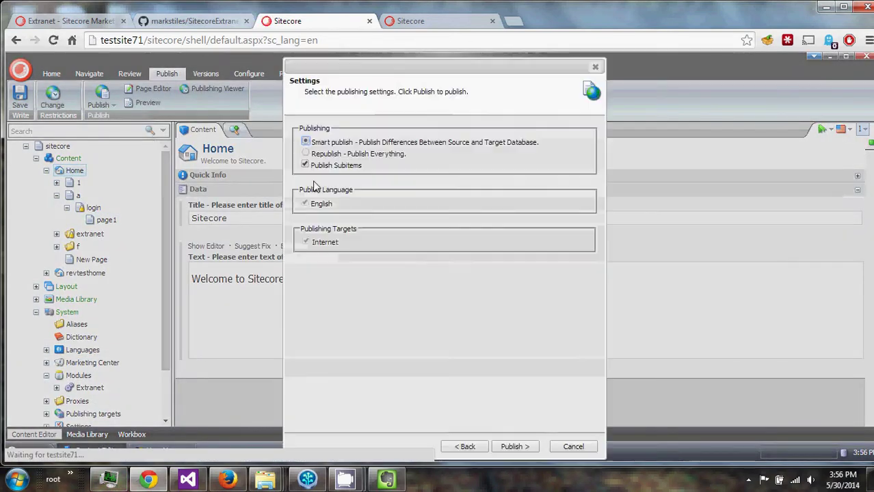
{"action": "left_click", "coordinate": [517, 450]}
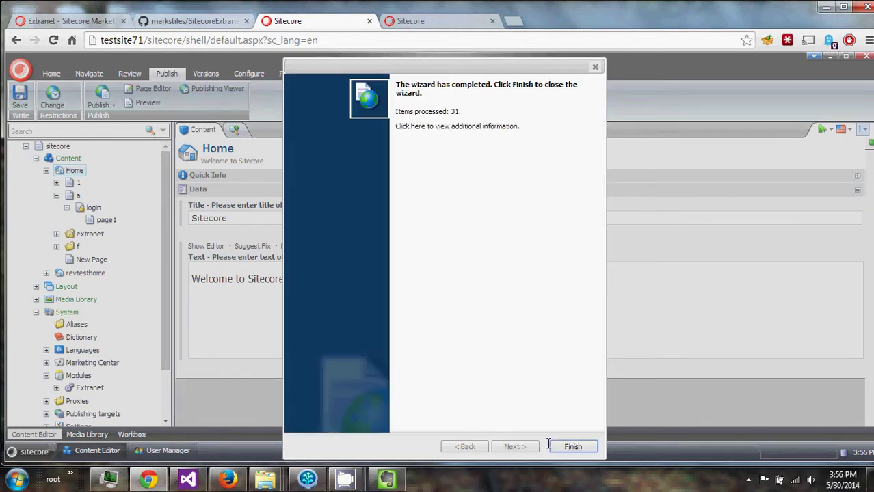
{"action": "left_click", "coordinate": [559, 448]}
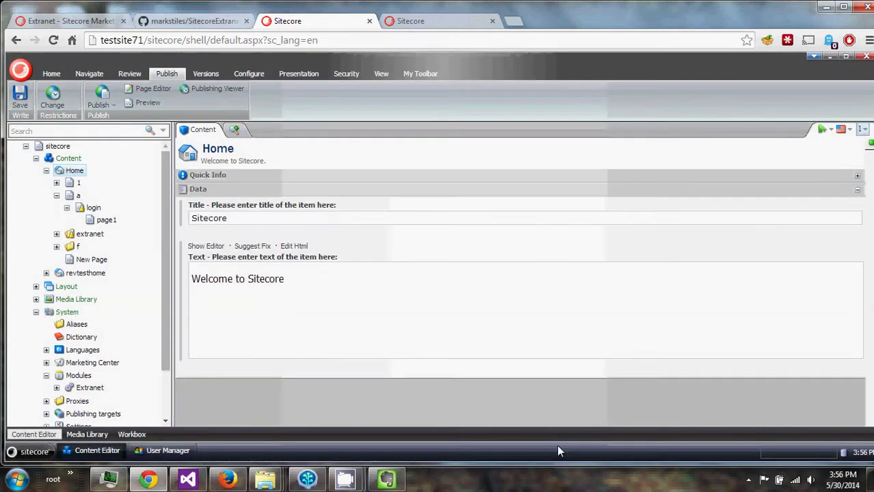
{"action": "left_click", "coordinate": [175, 453]}
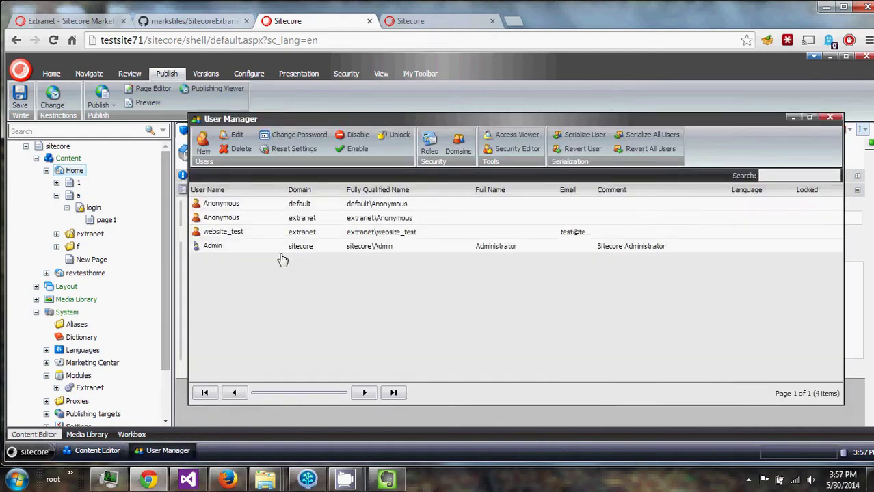
Create user 'webstite_test' in the extranet domain with an e-mail and password.
{"action": "left_click", "coordinate": [203, 144]}
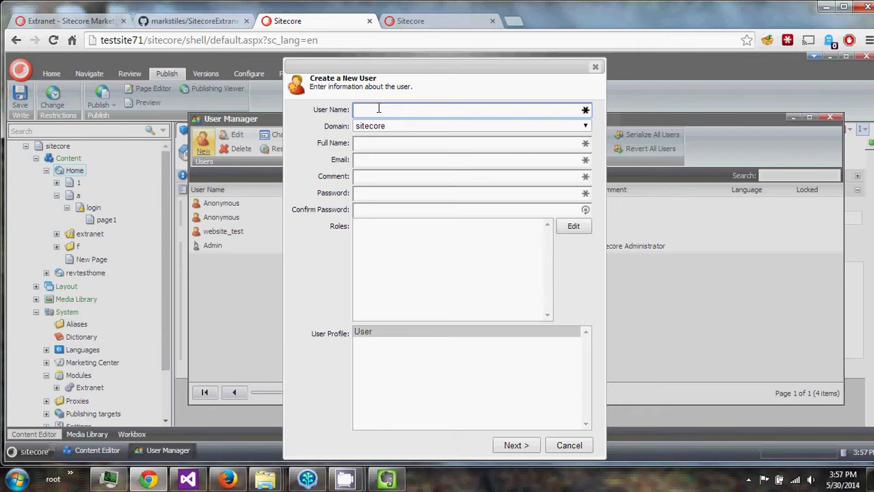
{"action": "type", "text": "webstite_test"}
{"action": "key", "text": "Tab"}
{"action": "key", "text": "e"}
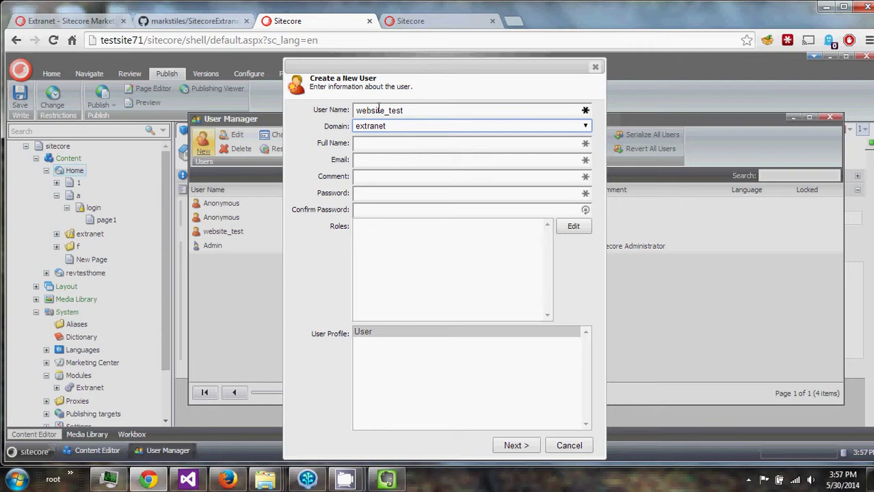
{"action": "key", "text": "Tab"}
{"action": "key", "text": "Tab"}
{"action": "type", "text": "test@"}
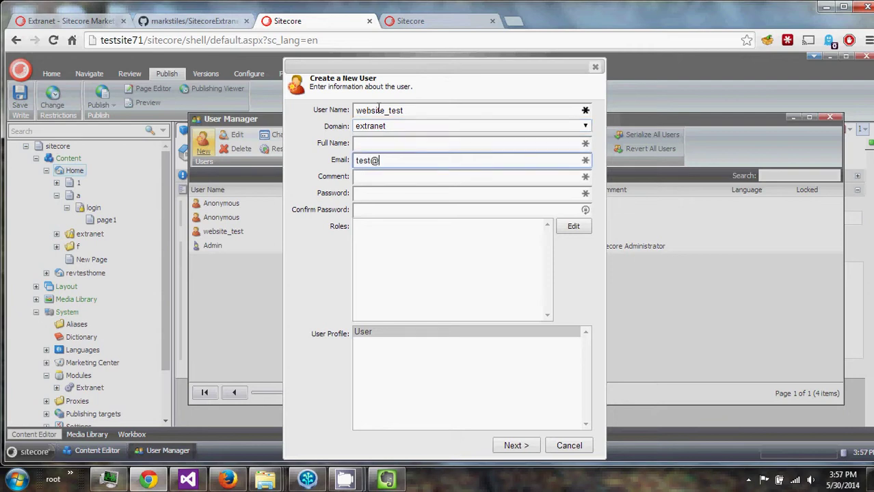
{"action": "type", "text": "test.com"}
{"action": "key", "text": "Tab"}
{"action": "key", "text": "Tab"}
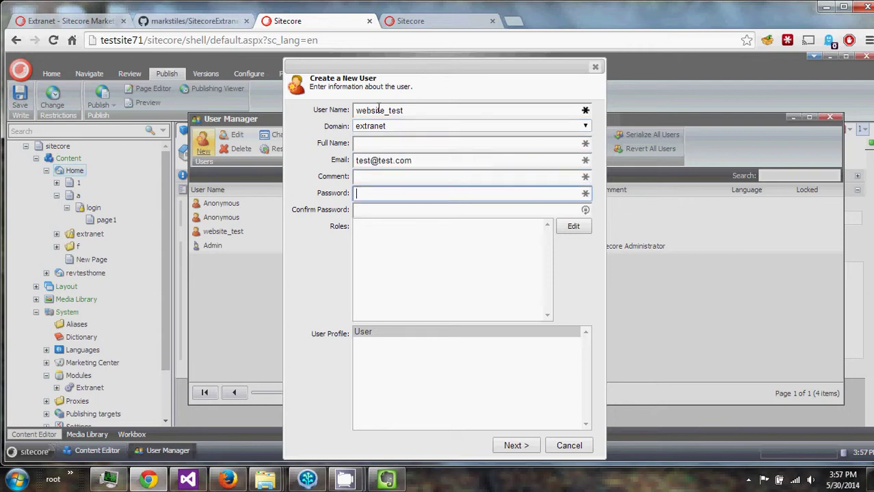
{"action": "type", "text": "test"}
{"action": "key", "text": "Tab"}
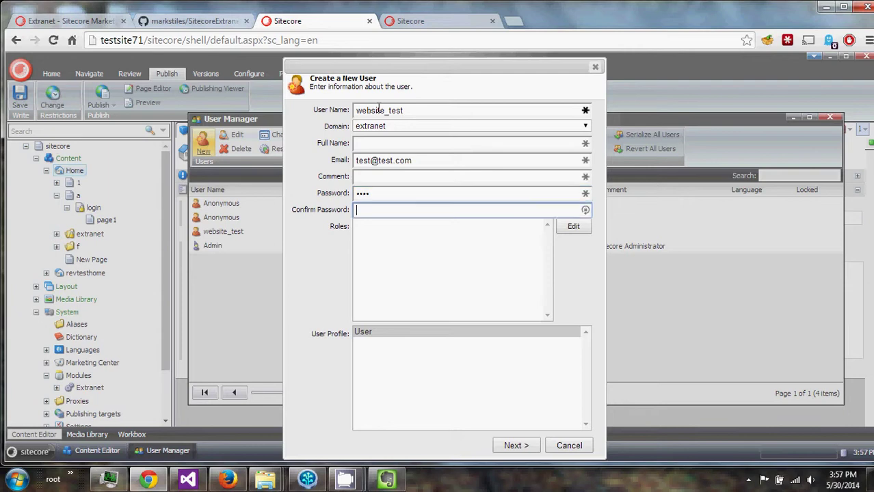
{"action": "type", "text": "test"}
Assign the extranet\website Extranet role and finish creating the user.
{"action": "left_click", "coordinate": [576, 227]}
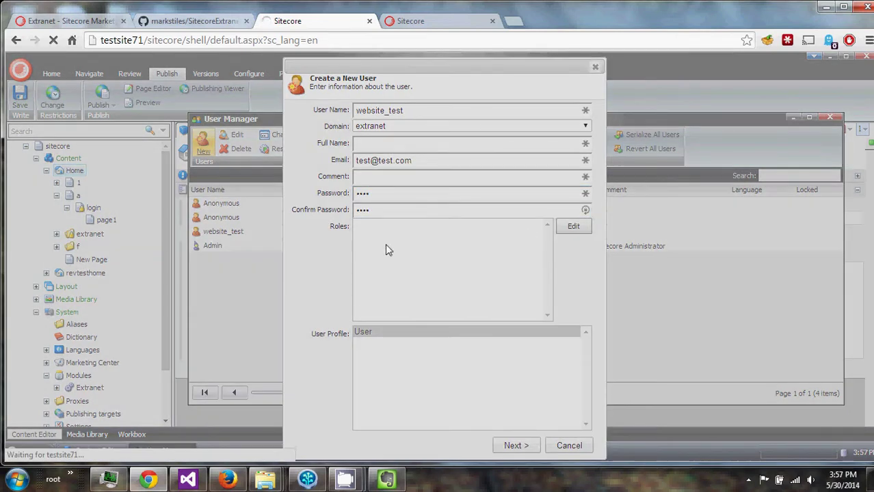
{"action": "left_click", "coordinate": [349, 267]}
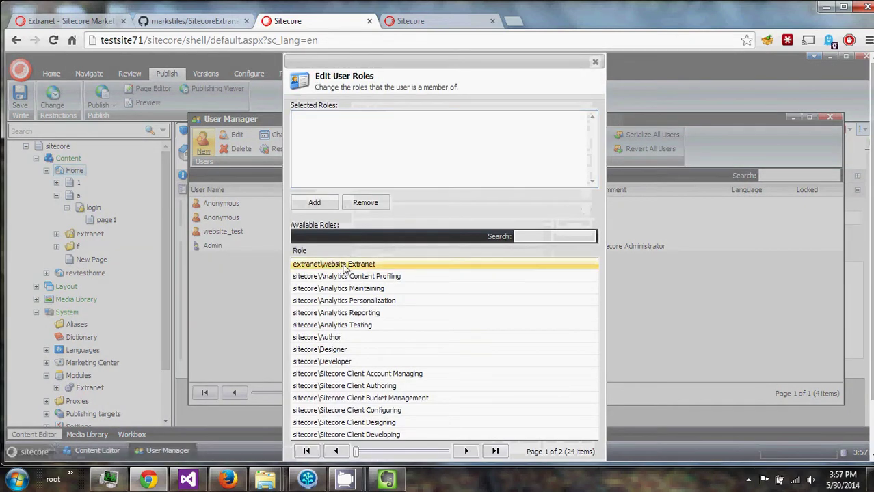
{"action": "left_click", "coordinate": [314, 203]}
{"action": "scroll", "coordinate": [525, 409], "scroll_direction": "down", "scroll_amount": 2}
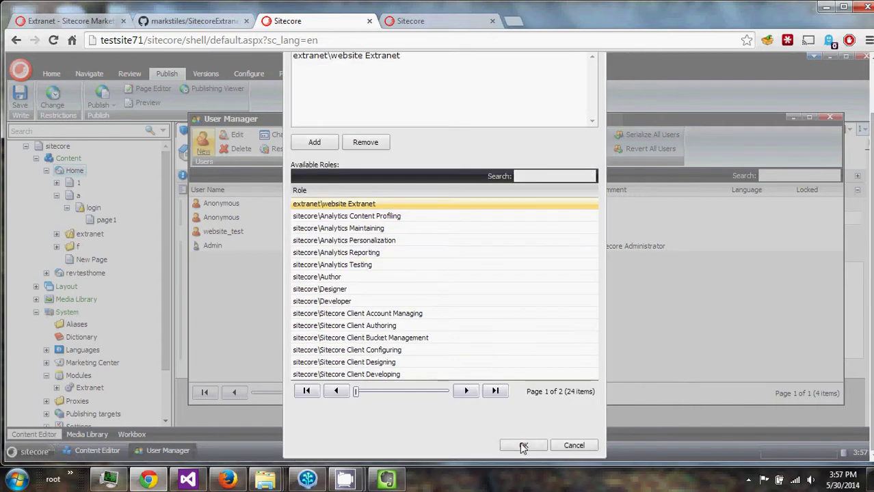
{"action": "left_click", "coordinate": [524, 444]}
{"action": "left_click", "coordinate": [515, 444]}
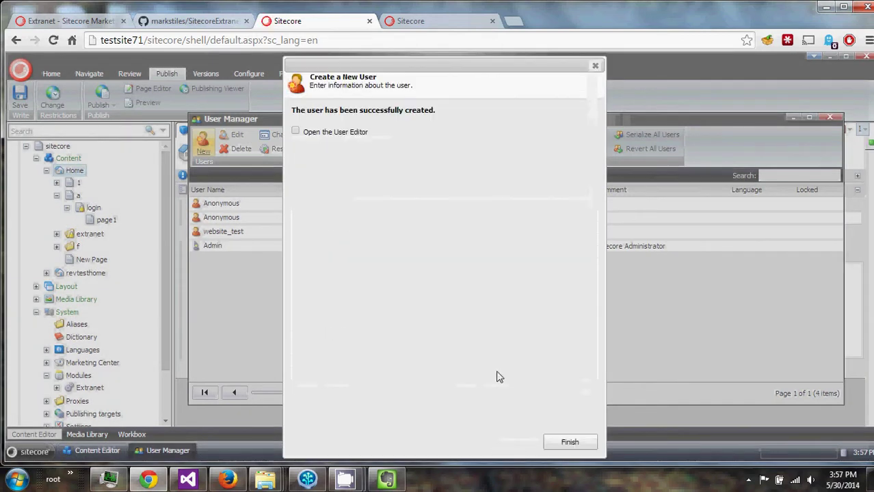
{"action": "left_click", "coordinate": [563, 443]}
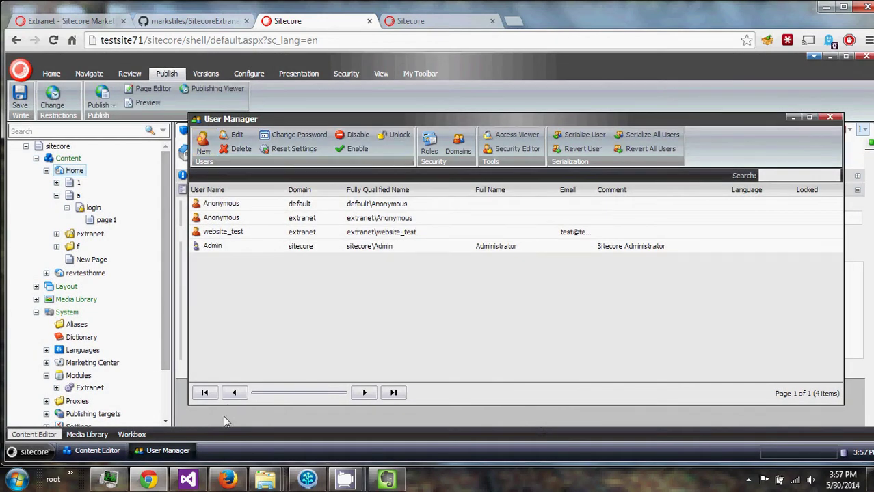
In Firefox, reload the protected test page so it redirects to the Login form.
{"action": "left_click", "coordinate": [227, 479]}
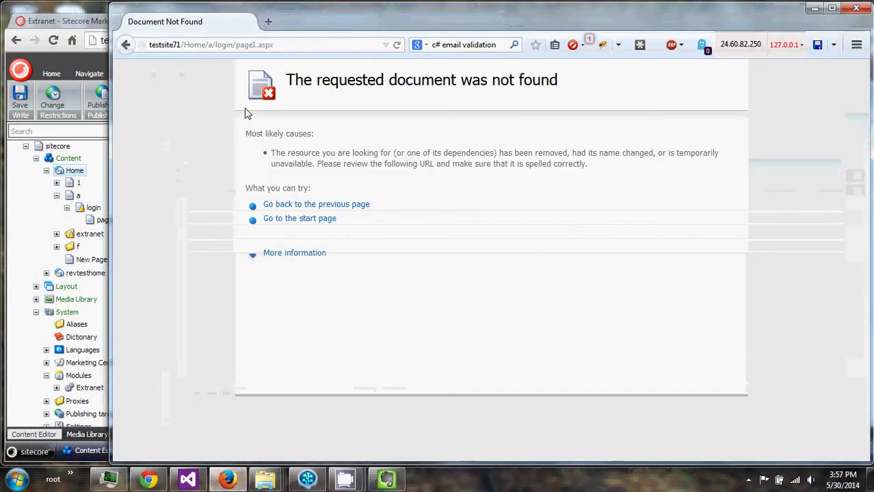
{"action": "left_click", "coordinate": [236, 48]}
{"action": "key", "text": "Return"}
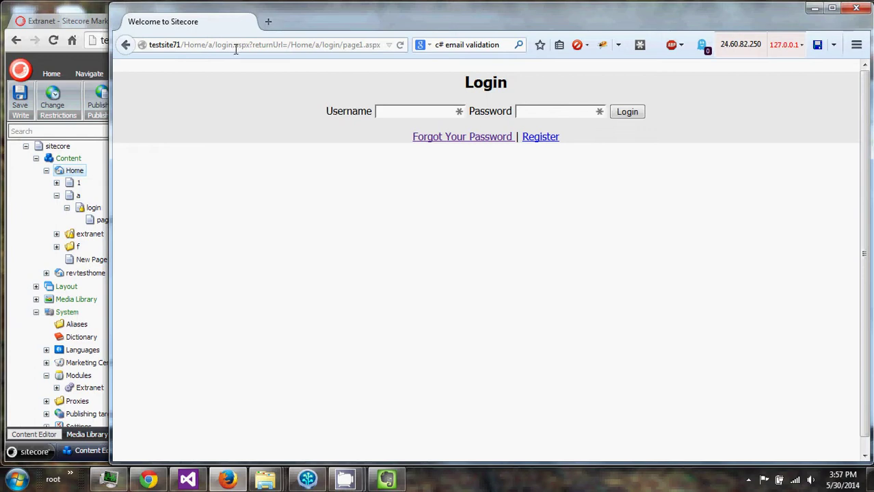
Sign in on the Login form with the test user's username and password.
{"action": "left_click", "coordinate": [288, 45]}
{"action": "left_click", "coordinate": [288, 45]}
{"action": "left_click_drag", "start_coordinate": [288, 45], "coordinate": [384, 43]}
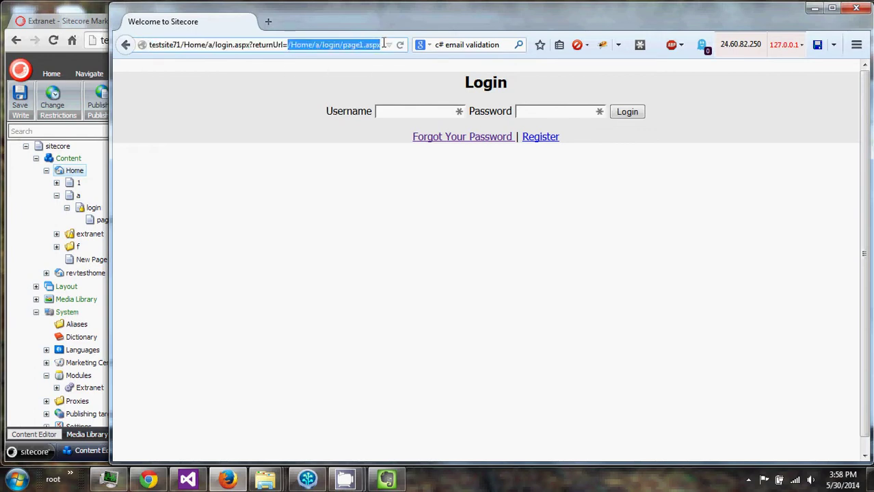
{"action": "left_click", "coordinate": [378, 44]}
{"action": "left_click", "coordinate": [403, 111]}
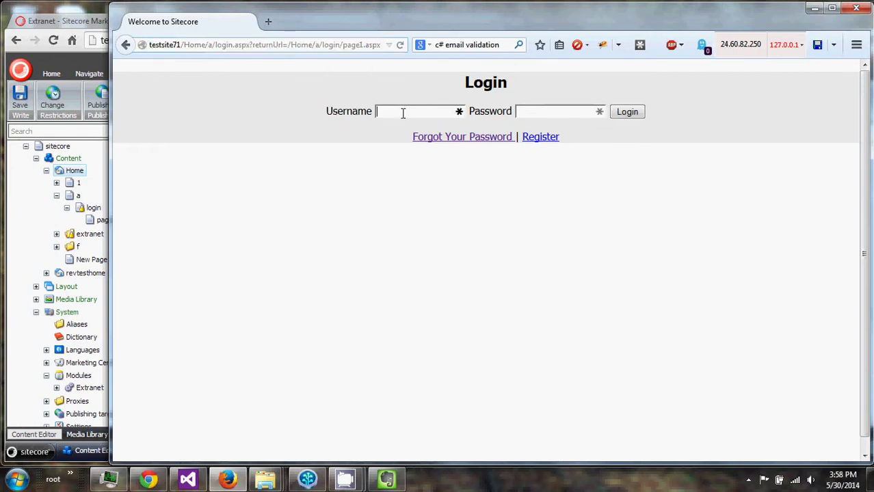
{"action": "type", "text": "test"}
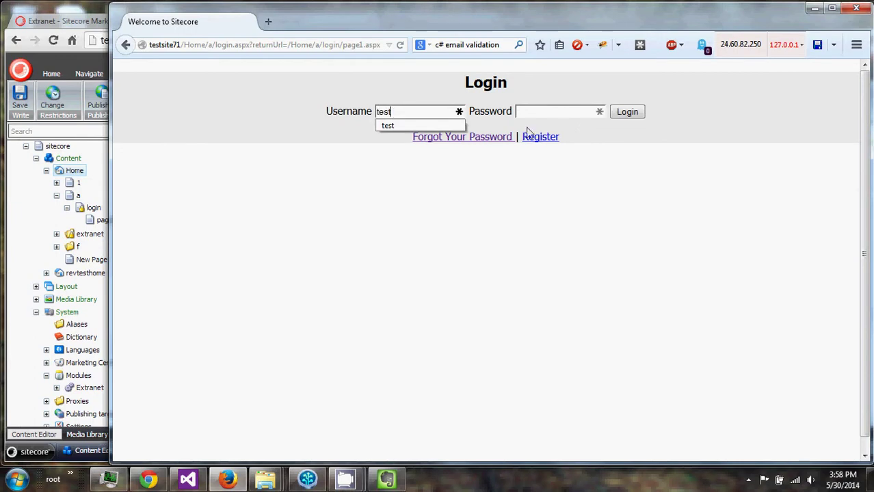
{"action": "type", "text": "test"}
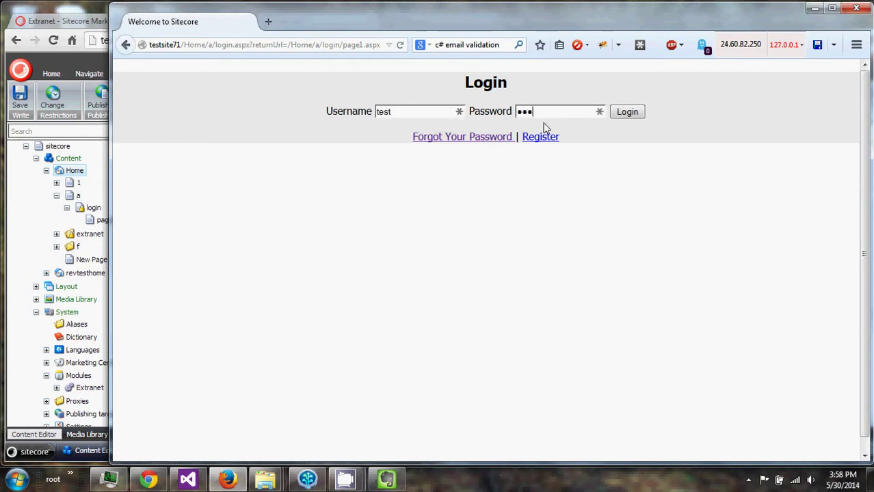
{"action": "left_click", "coordinate": [628, 112]}
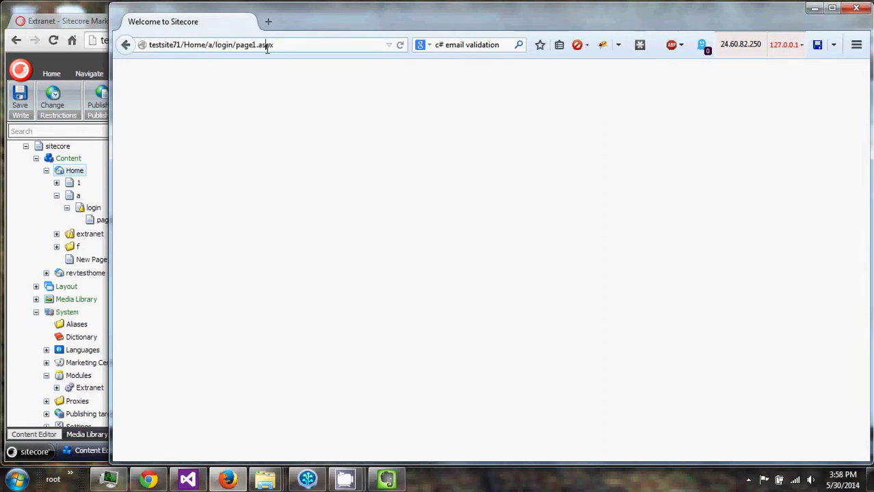
Remove 'page1' from the address to load /Home/a/login.aspx showing the welcome message.
{"action": "left_click", "coordinate": [271, 45]}
{"action": "double_click", "coordinate": [243, 45]}
{"action": "key", "text": "BackSpace"}
{"action": "key", "text": "BackSpace"}
{"action": "key", "text": "Return"}
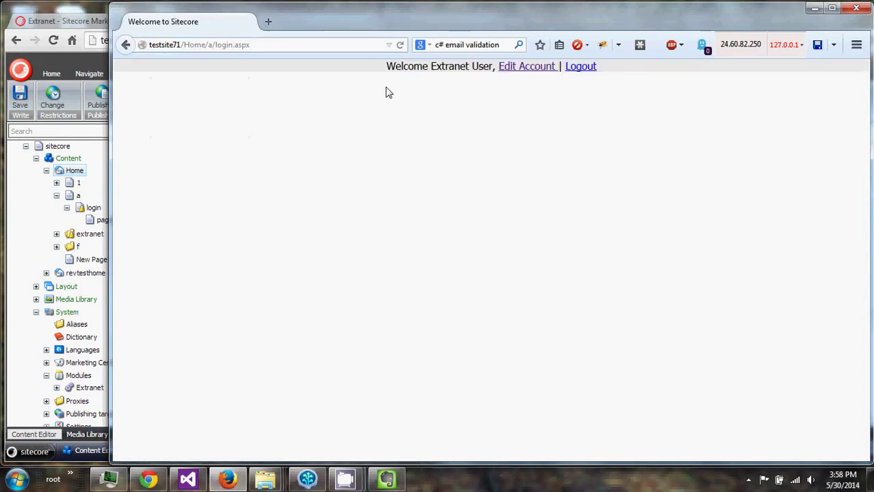
{"action": "left_click_drag", "start_coordinate": [387, 67], "coordinate": [490, 68]}
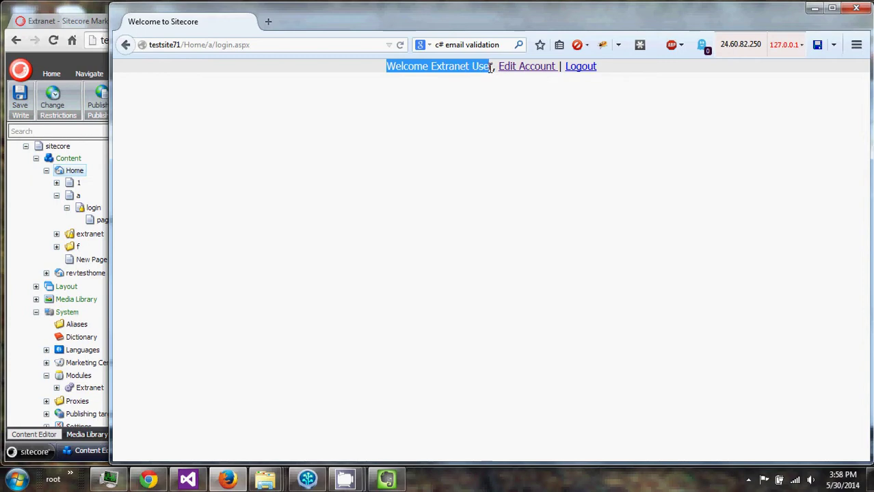
{"action": "left_click", "coordinate": [488, 69]}
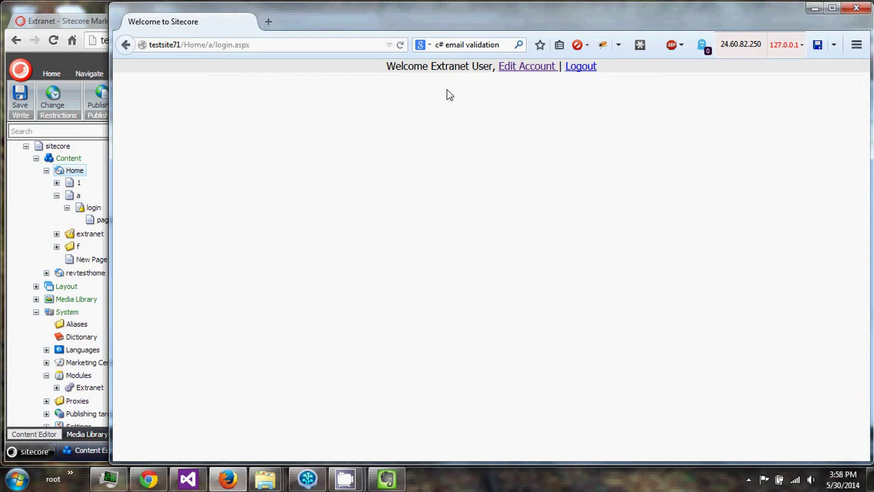
Visit the Edit Account password and e-mail change pages, then log the test user out.
{"action": "left_click", "coordinate": [516, 74]}
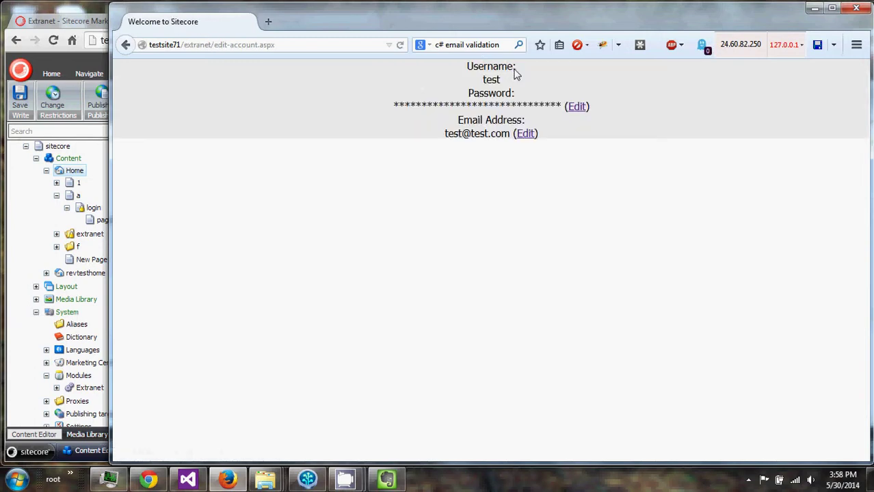
{"action": "left_click", "coordinate": [578, 110]}
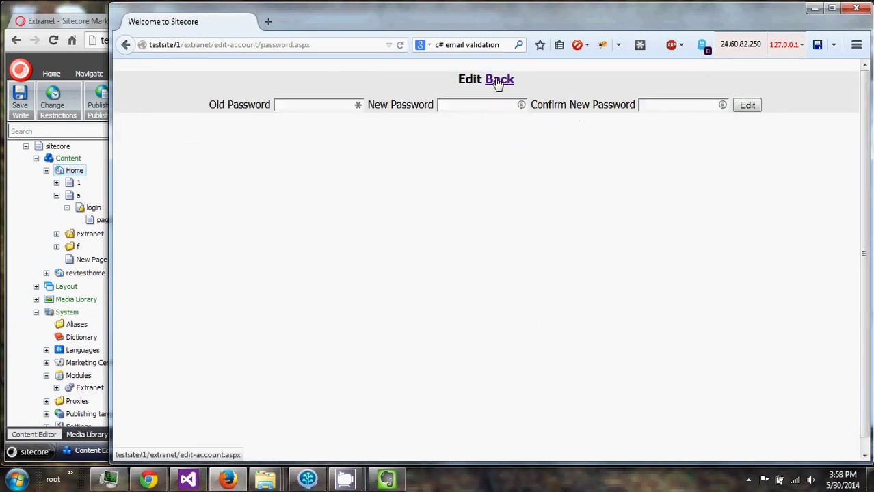
{"action": "left_click", "coordinate": [498, 81]}
{"action": "left_click", "coordinate": [522, 139]}
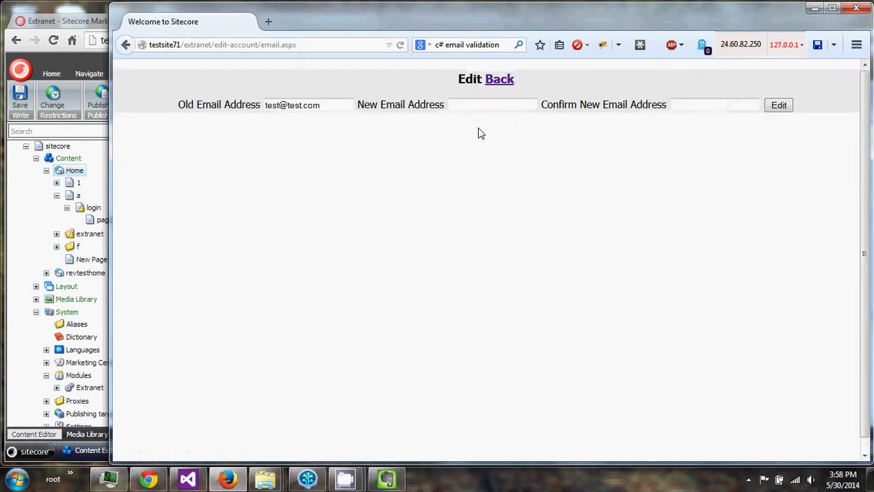
{"action": "left_click", "coordinate": [506, 80]}
{"action": "left_click", "coordinate": [126, 46]}
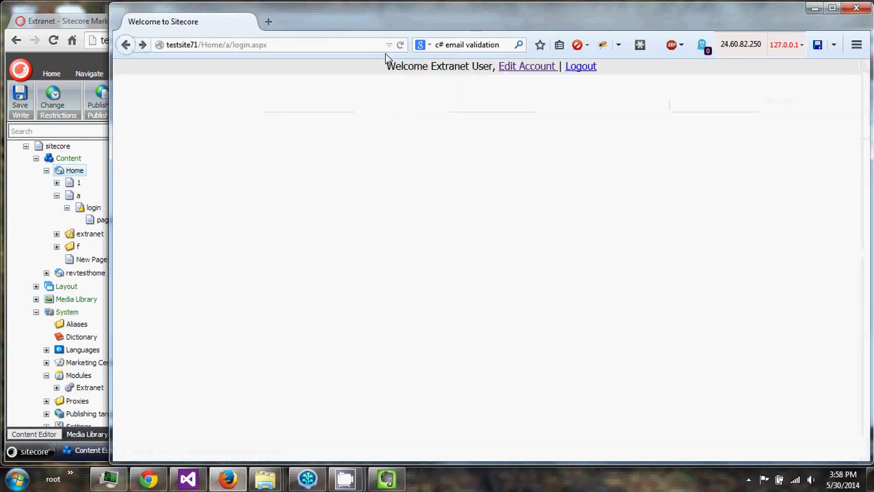
{"action": "left_click", "coordinate": [580, 69]}
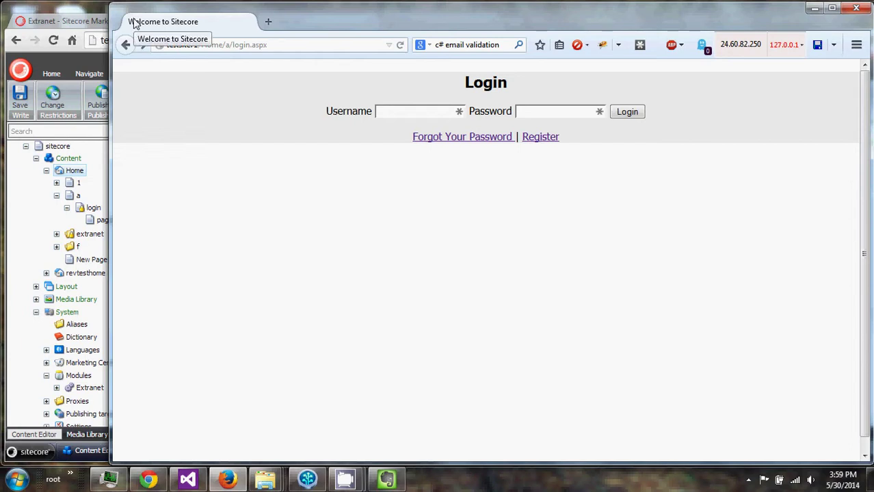
Return to the Content Editor and expand System > Modules > Extranet > FormText.
{"action": "left_click", "coordinate": [80, 5]}
{"action": "left_click", "coordinate": [90, 170]}
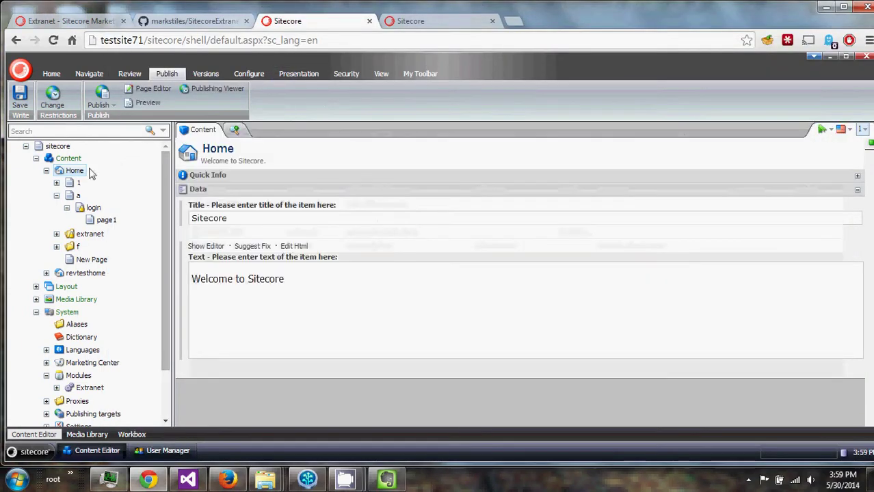
{"action": "scroll", "coordinate": [45, 297], "scroll_direction": "down", "scroll_amount": 2}
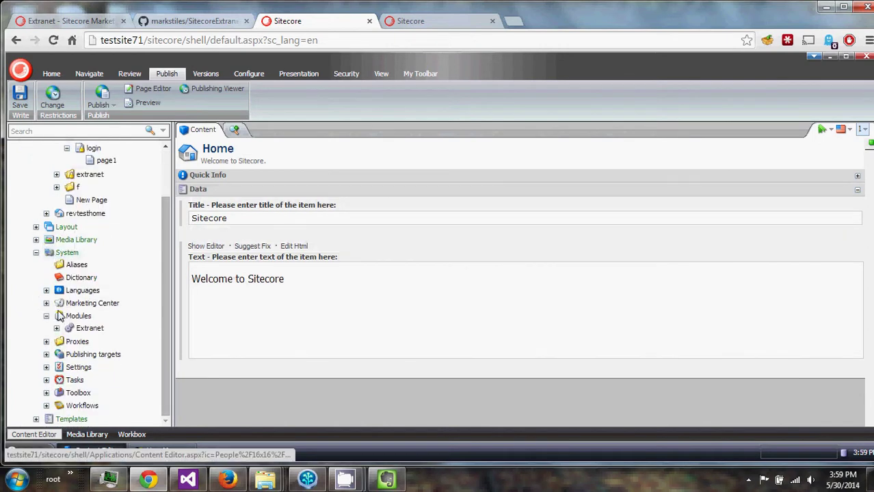
{"action": "left_click", "coordinate": [57, 328]}
{"action": "left_click", "coordinate": [67, 340]}
{"action": "scroll", "coordinate": [67, 345], "scroll_direction": "down", "scroll_amount": 1}
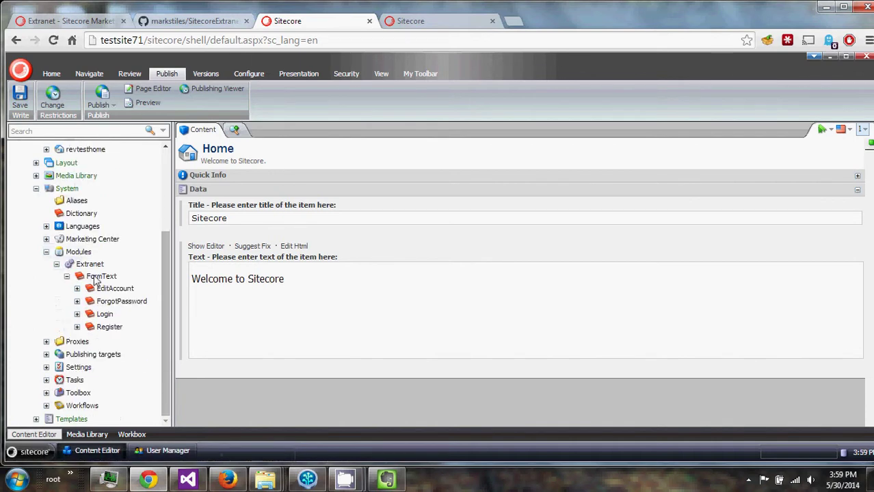
Expand and collapse the EditAccount and ForgotPassword text items.
{"action": "left_click", "coordinate": [77, 289]}
{"action": "scroll", "coordinate": [84, 301], "scroll_direction": "down", "scroll_amount": 2}
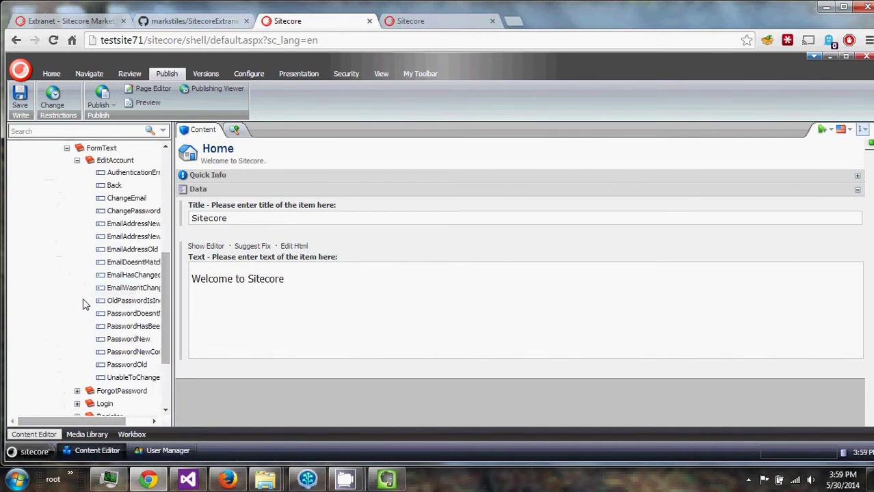
{"action": "scroll", "coordinate": [84, 301], "scroll_direction": "up", "scroll_amount": 1}
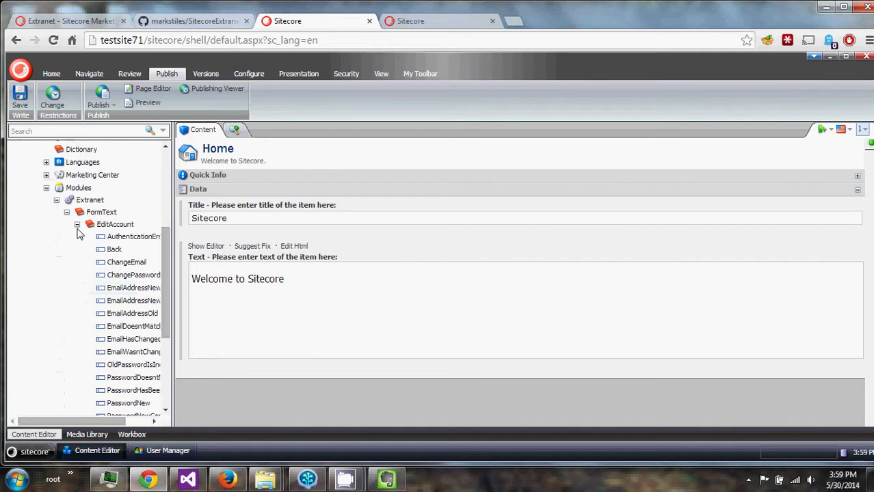
{"action": "left_click", "coordinate": [77, 225]}
{"action": "left_click", "coordinate": [77, 301]}
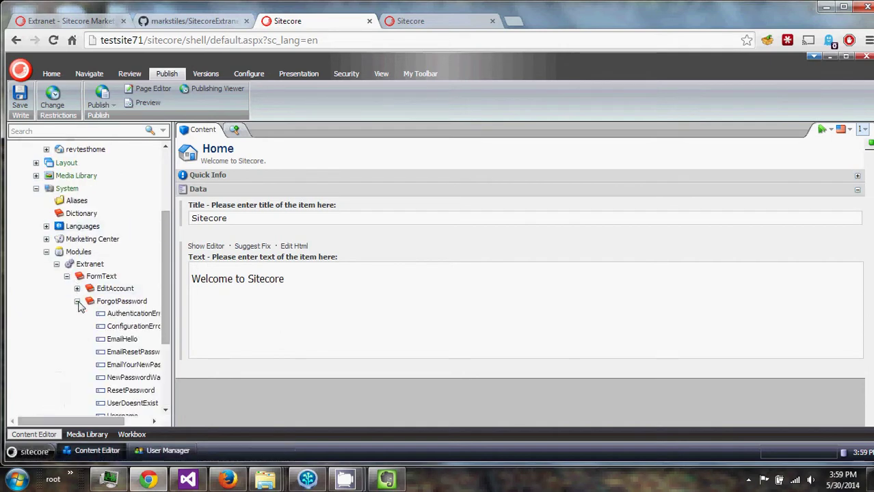
{"action": "left_click", "coordinate": [78, 301]}
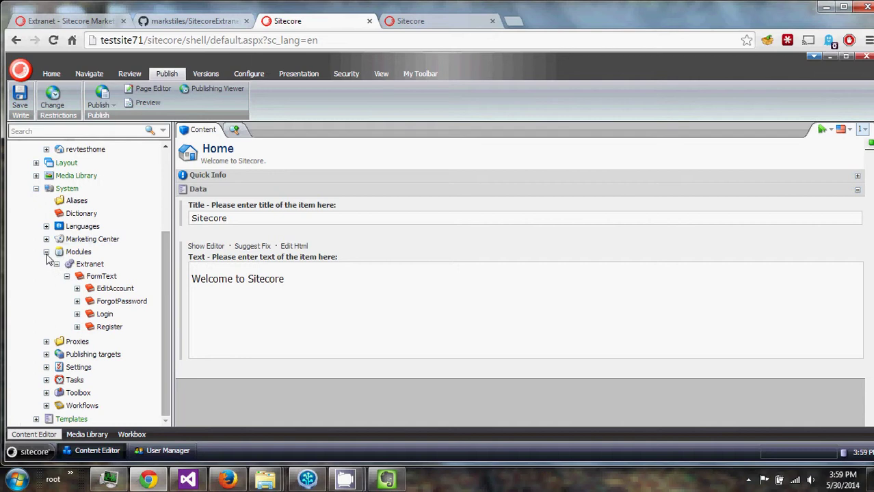
Expand Templates > Modules > Extranet > Branches > example > $name in the content tree.
{"action": "left_click", "coordinate": [36, 419]}
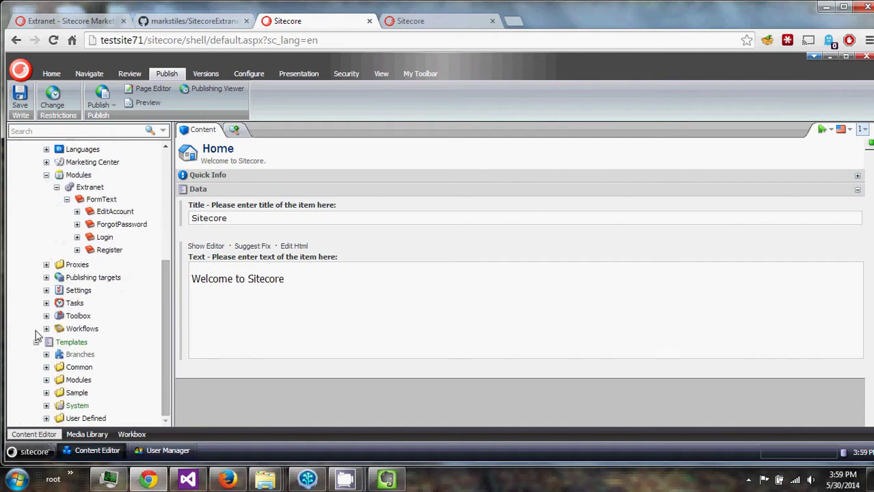
{"action": "left_click", "coordinate": [46, 380]}
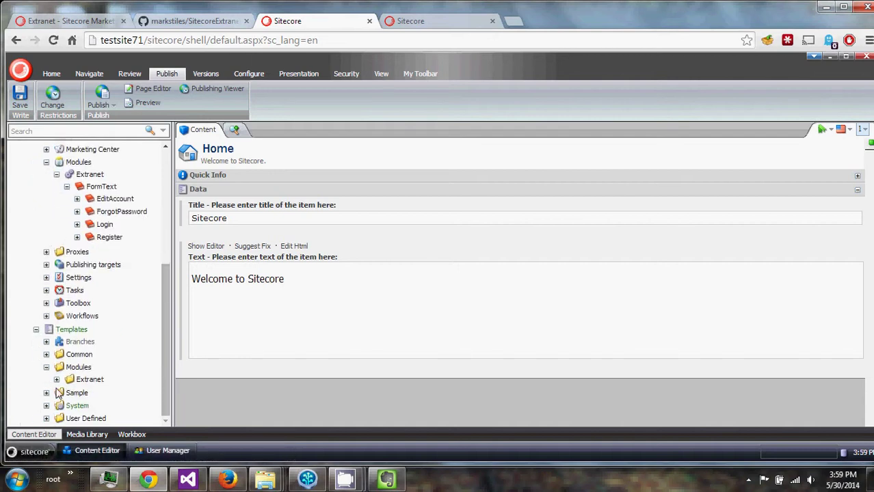
{"action": "left_click", "coordinate": [56, 383]}
{"action": "left_click", "coordinate": [66, 379]}
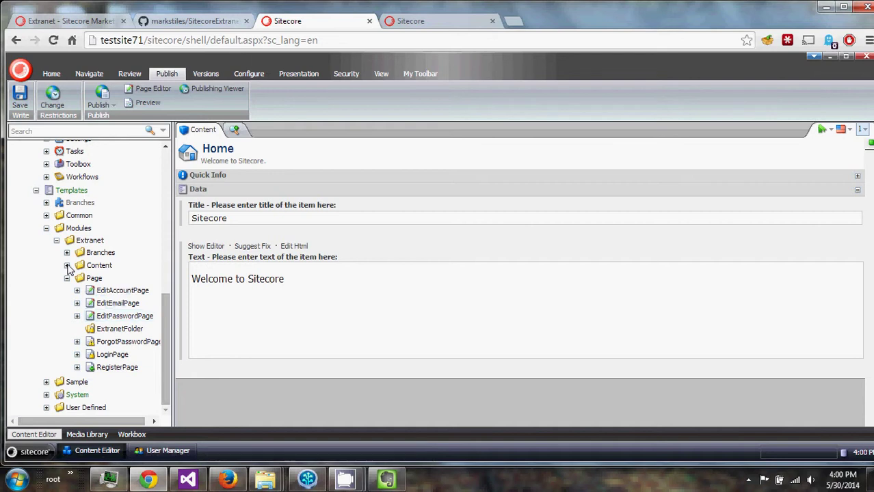
{"action": "left_click", "coordinate": [66, 253]}
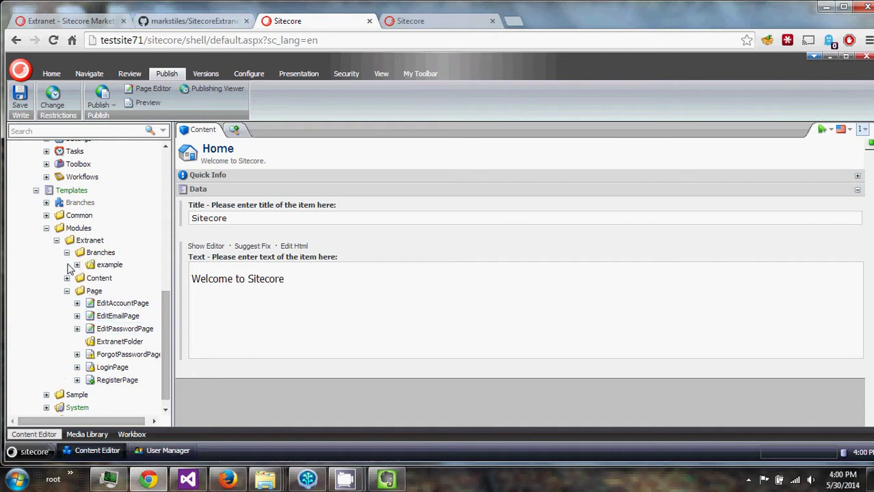
{"action": "left_click", "coordinate": [76, 265]}
{"action": "left_click", "coordinate": [88, 277]}
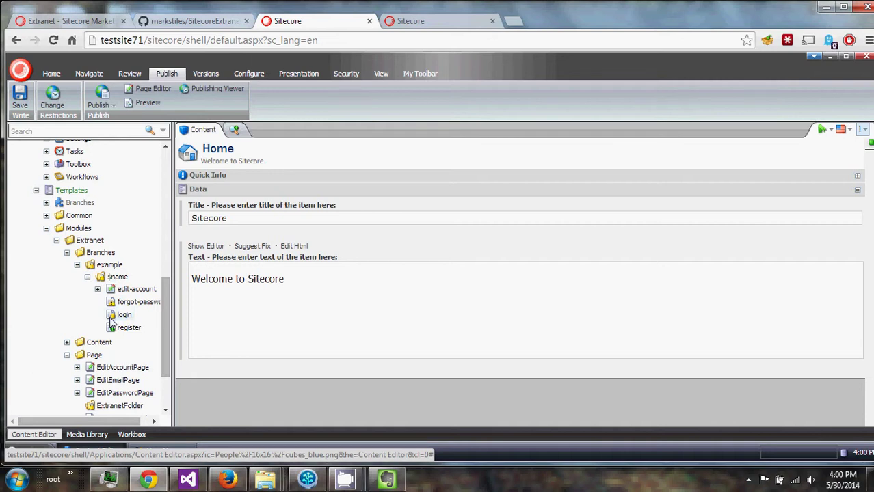
Open the login branch item and show its Security ribbon options.
{"action": "left_click_drag", "start_coordinate": [172, 318], "coordinate": [187, 316]}
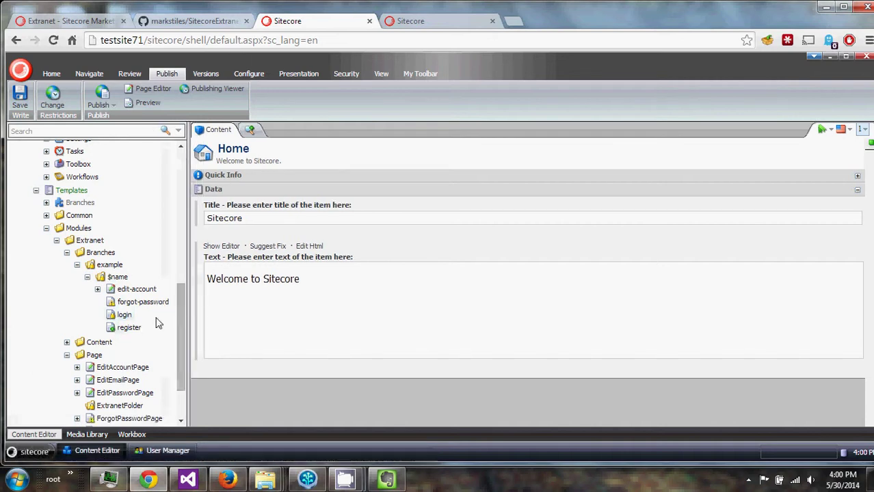
{"action": "left_click", "coordinate": [116, 316]}
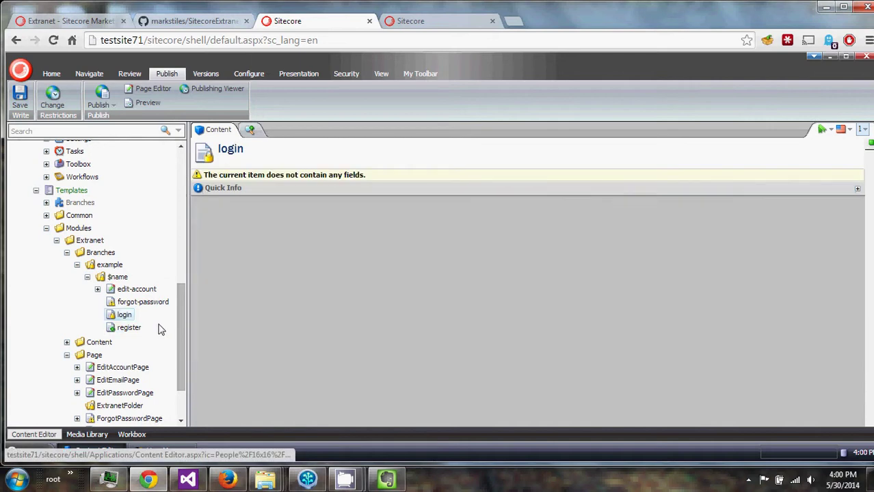
{"action": "left_click", "coordinate": [346, 73]}
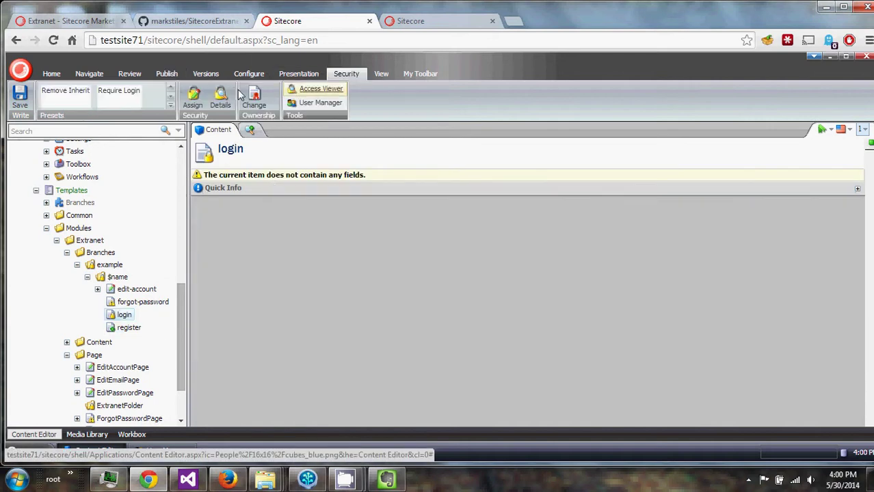
Review the login item's assigned security settings, then collapse the $name and example branch folders.
{"action": "left_click", "coordinate": [193, 97]}
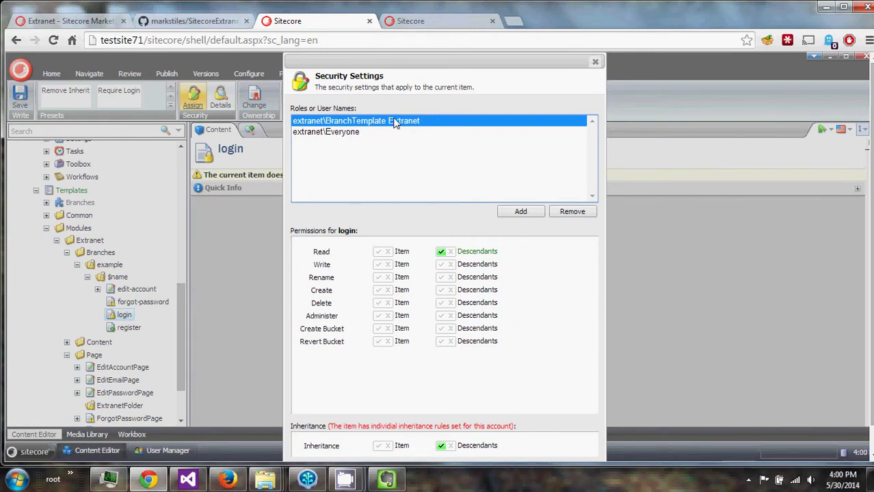
{"action": "left_click", "coordinate": [596, 62]}
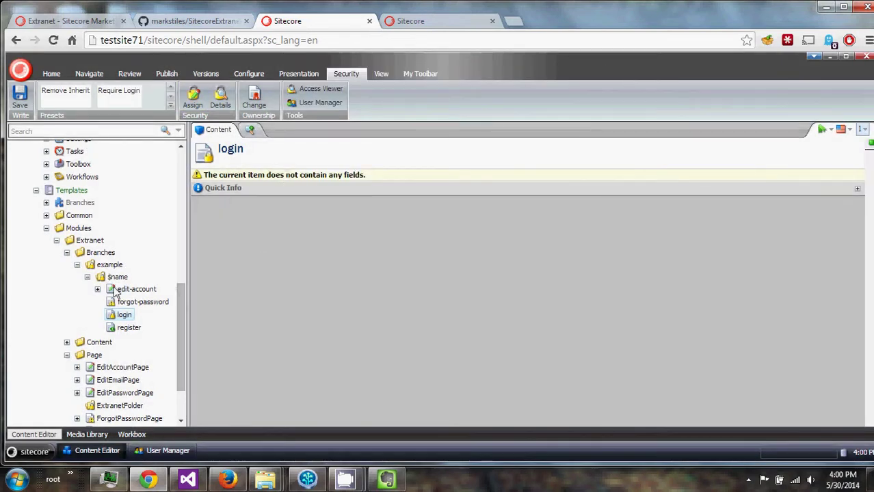
{"action": "scroll", "coordinate": [116, 290], "scroll_direction": "down", "scroll_amount": 1}
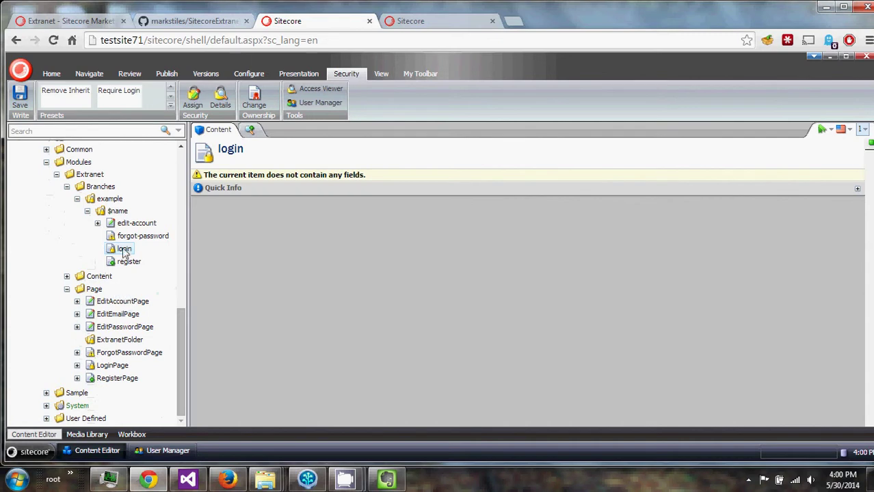
{"action": "left_click", "coordinate": [87, 210]}
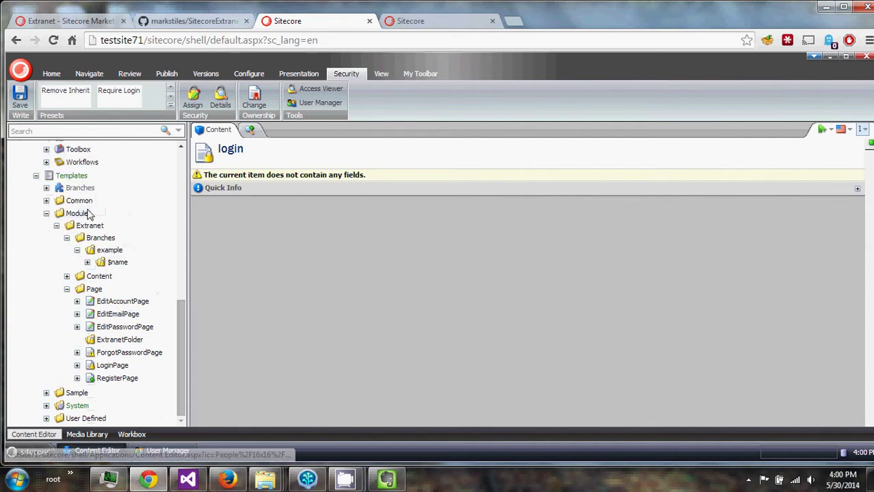
{"action": "left_click", "coordinate": [78, 251]}
Display the Extranet module settings for website: login URL /Home/a/login.aspx, role website Extranet.
{"action": "scroll", "coordinate": [71, 294], "scroll_direction": "up", "scroll_amount": 1}
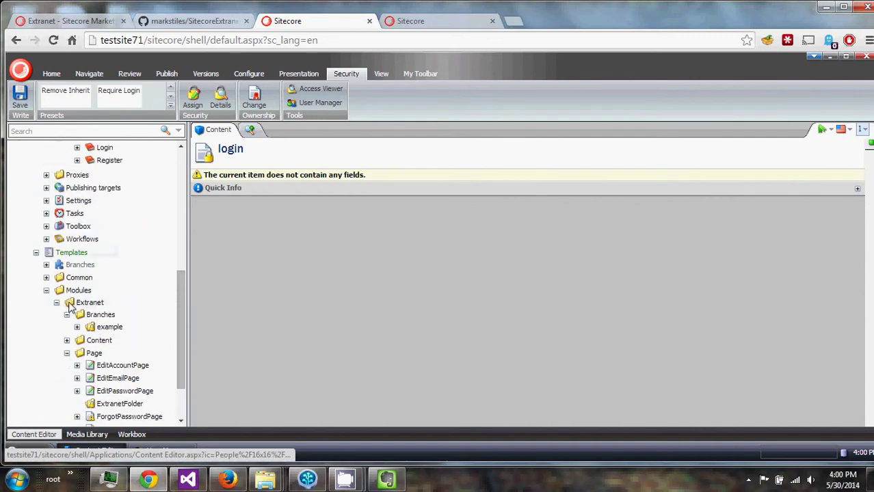
{"action": "scroll", "coordinate": [71, 311], "scroll_direction": "down", "scroll_amount": 1}
{"action": "left_click", "coordinate": [15, 452]}
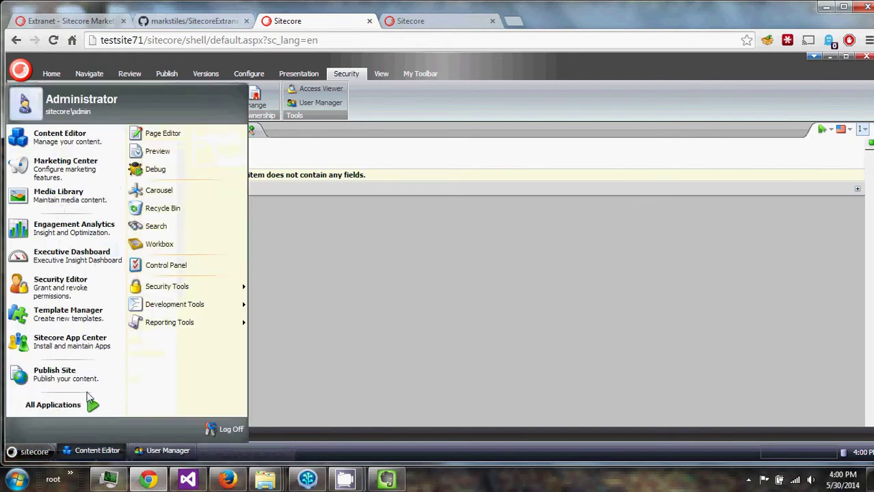
{"action": "left_click", "coordinate": [364, 305]}
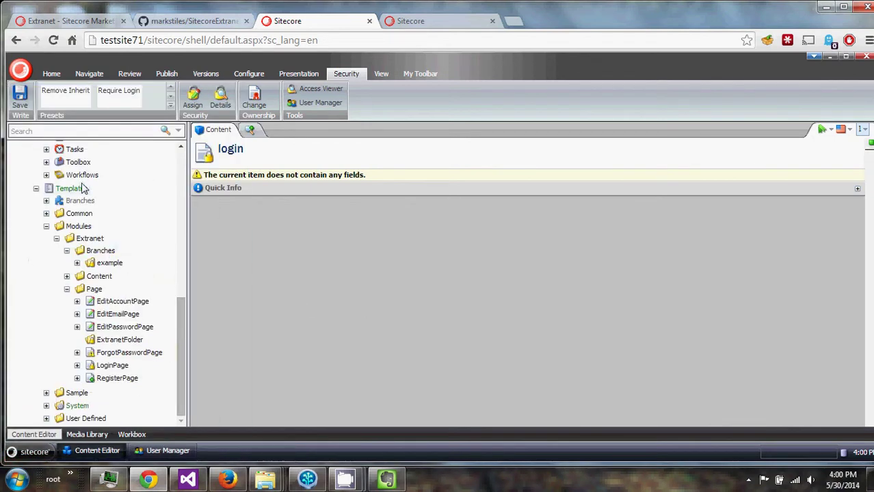
{"action": "scroll", "coordinate": [102, 275], "scroll_direction": "up", "scroll_amount": 5}
{"action": "left_click", "coordinate": [89, 225]}
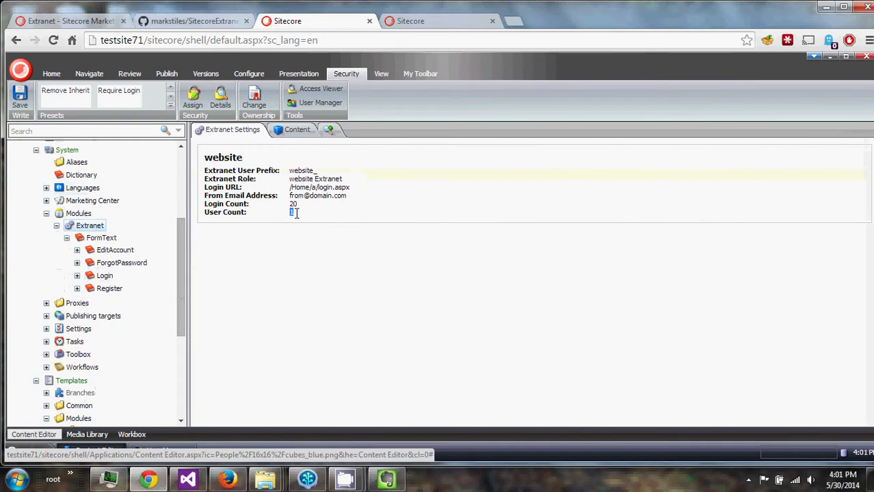
Run the Extranet Remover Wizard on website, removing its extranet role and users, ending Passed.
{"action": "left_click", "coordinate": [293, 253]}
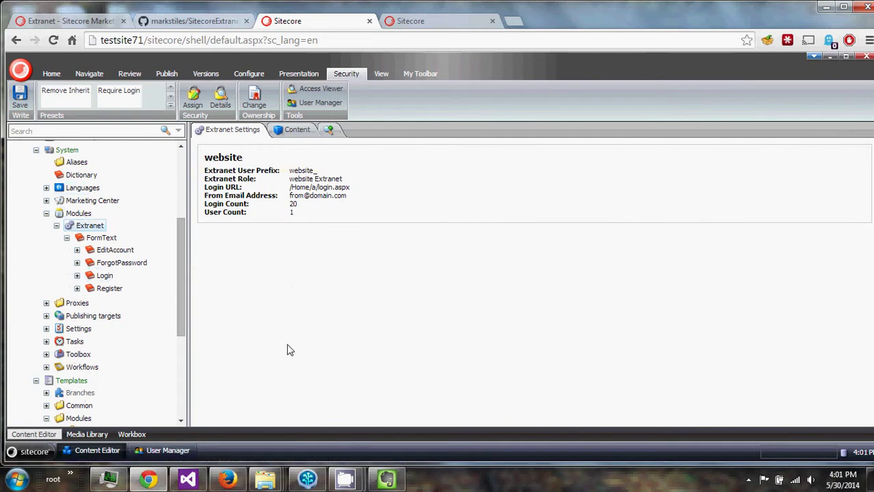
{"action": "left_click", "coordinate": [27, 452]}
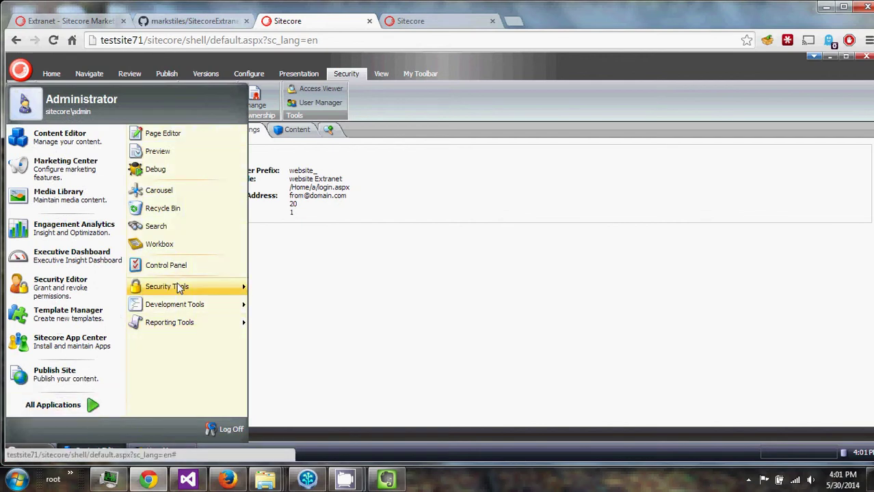
{"action": "mouse_move", "coordinate": [180, 288]}
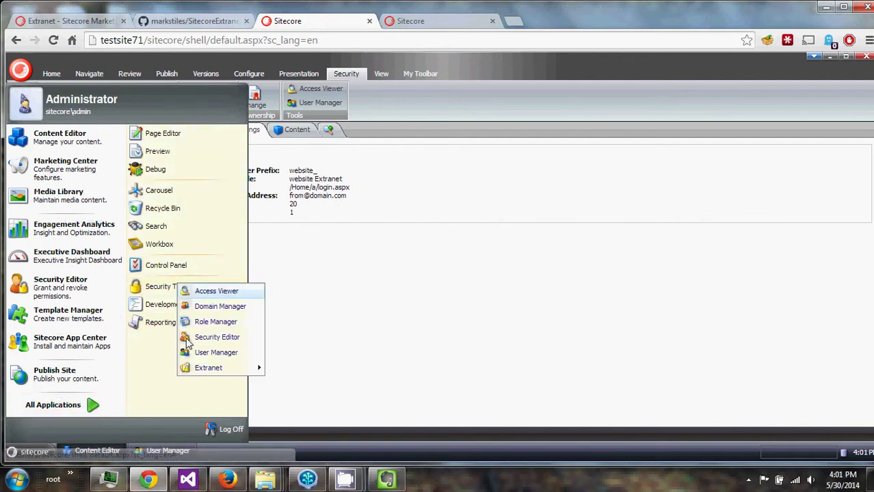
{"action": "mouse_move", "coordinate": [200, 368]}
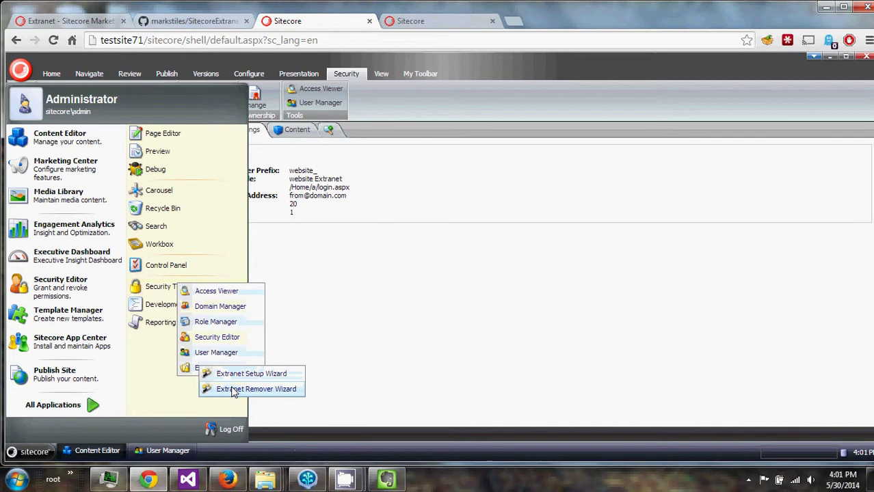
{"action": "left_click", "coordinate": [234, 390]}
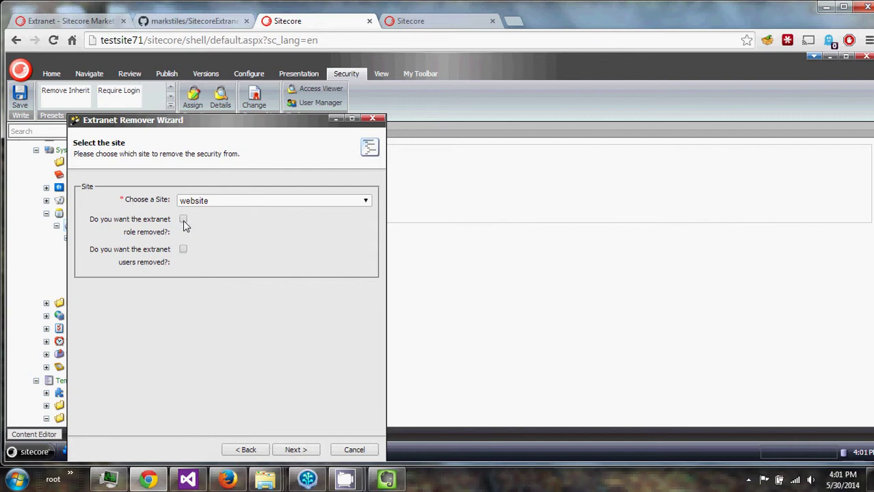
{"action": "left_click", "coordinate": [185, 250]}
{"action": "left_click_drag", "start_coordinate": [253, 125], "coordinate": [366, 99]}
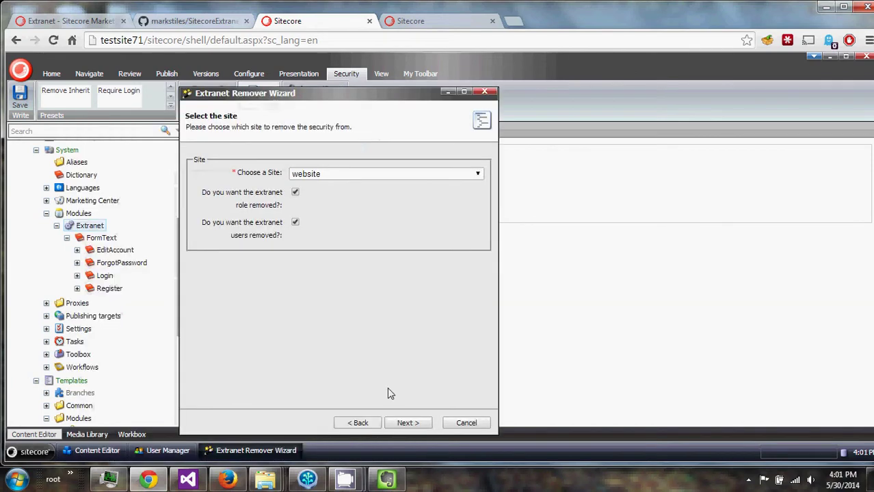
{"action": "left_click", "coordinate": [403, 423]}
{"action": "left_click", "coordinate": [395, 424]}
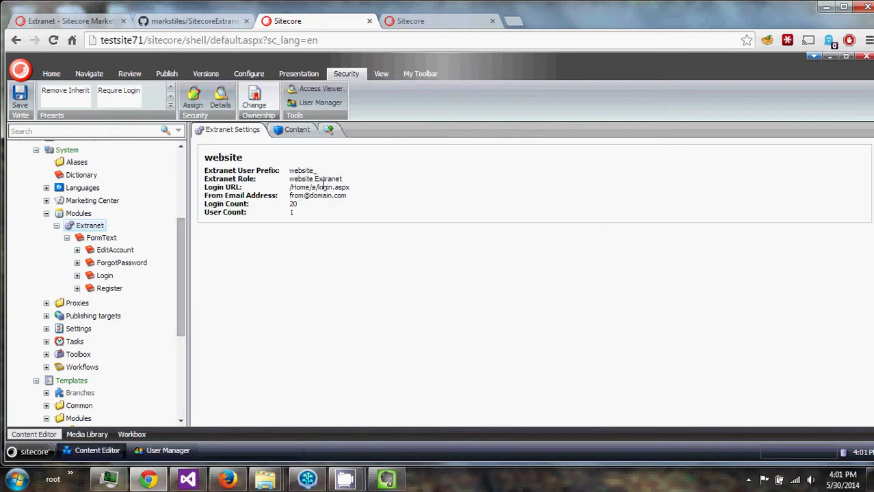
Refresh Home in the content tree so the extranet folder and login page disappear.
{"action": "scroll", "coordinate": [82, 205], "scroll_direction": "up", "scroll_amount": 5}
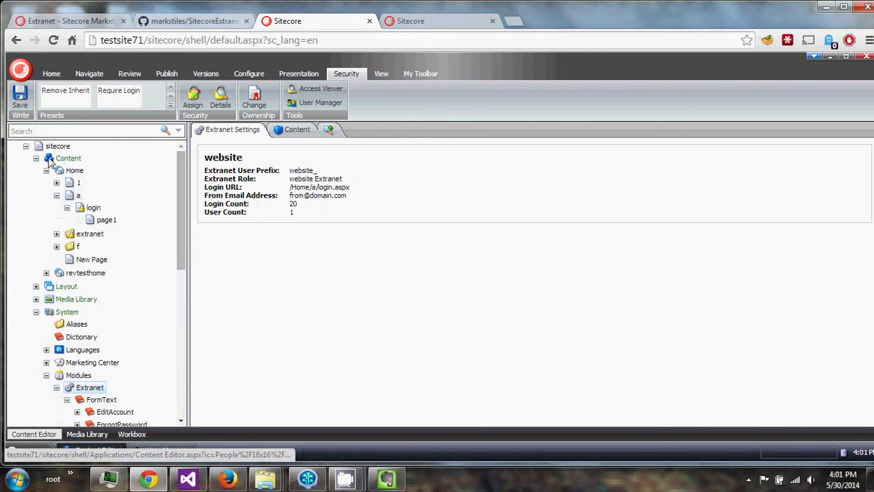
{"action": "left_click", "coordinate": [46, 171]}
{"action": "left_click", "coordinate": [46, 171]}
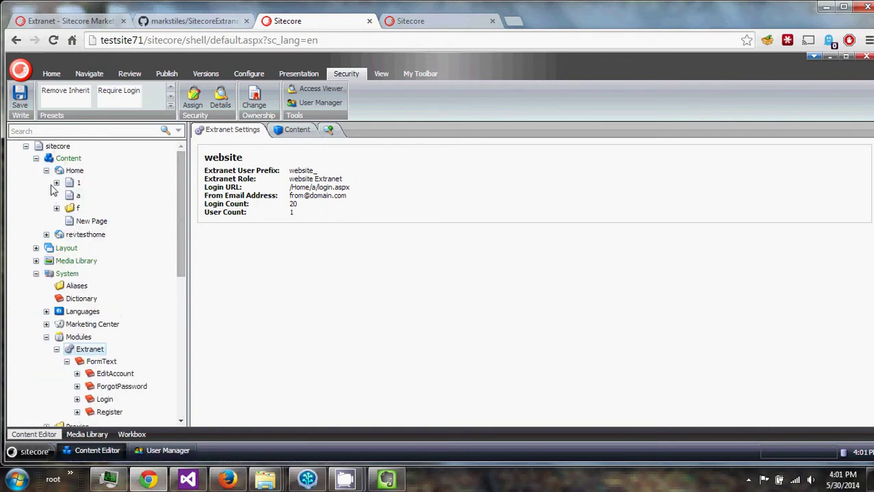